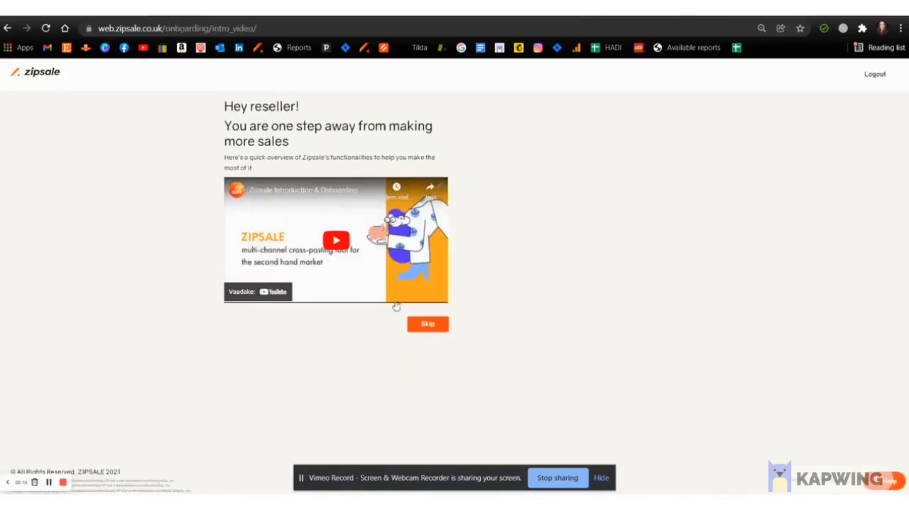
# Step: Skip the intro video and connect the eBay marketplace, agreeing to grant Zipsale access to the account
pyautogui.click(430, 327)
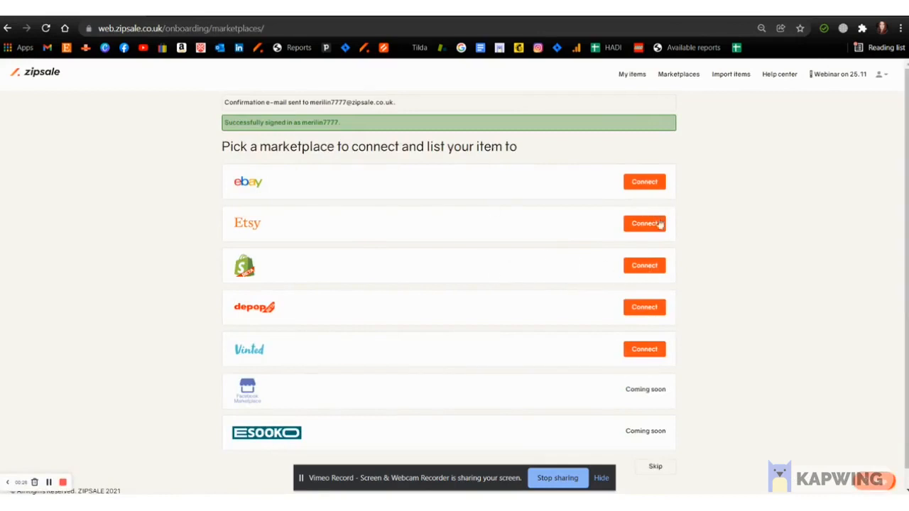
pyautogui.click(645, 183)
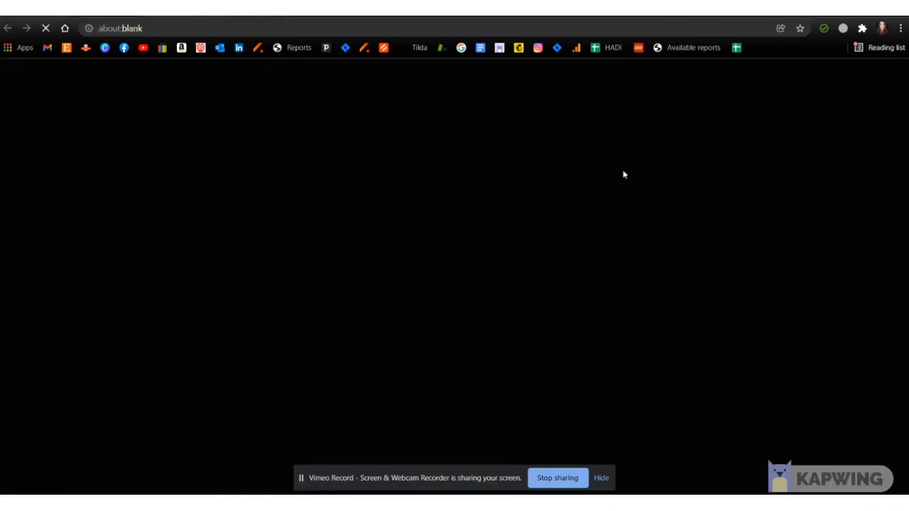
pyautogui.click(466, 208)
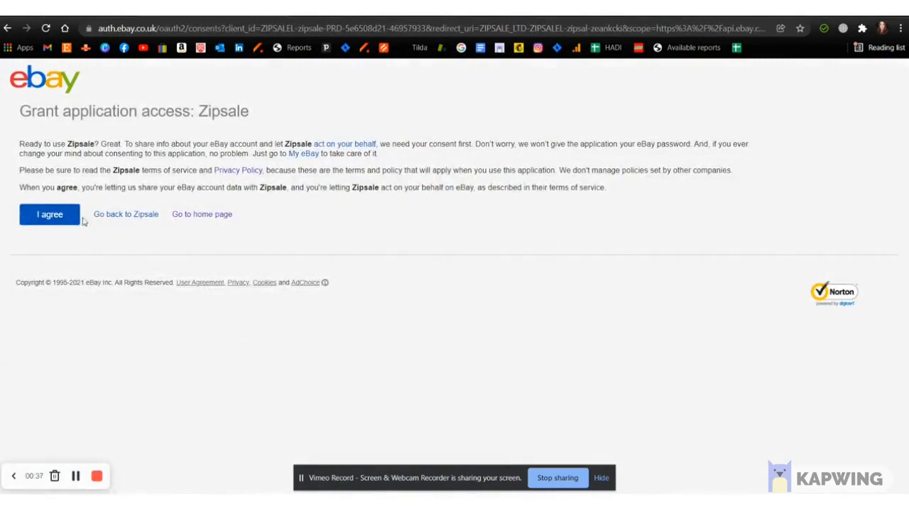
pyautogui.click(51, 217)
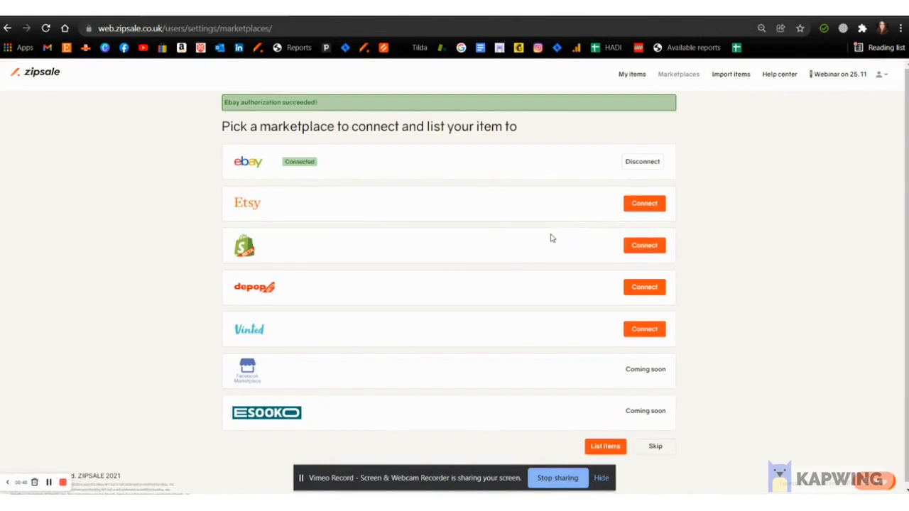
# Step: Connect the Etsy marketplace and allow Zipsale access to the Etsy account
pyautogui.click(643, 209)
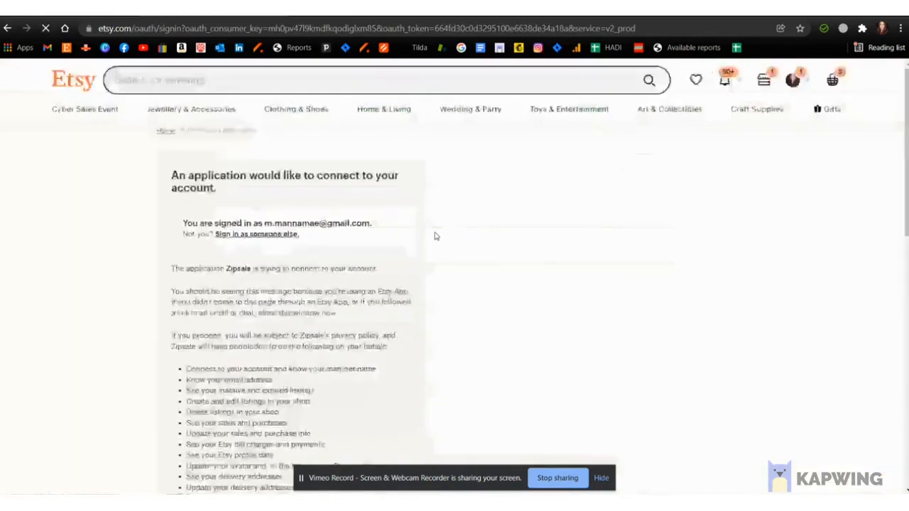
pyautogui.scroll(-3, 434, 235)
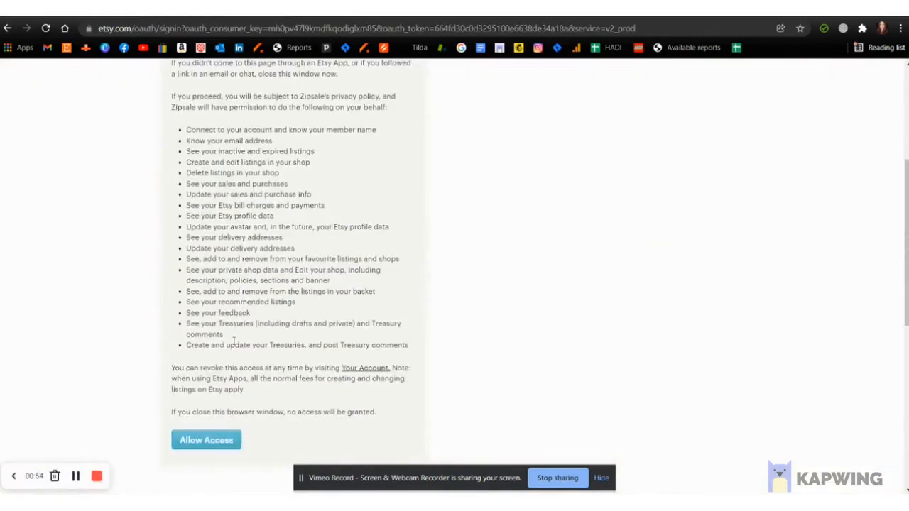
pyautogui.scroll(-2, 228, 354)
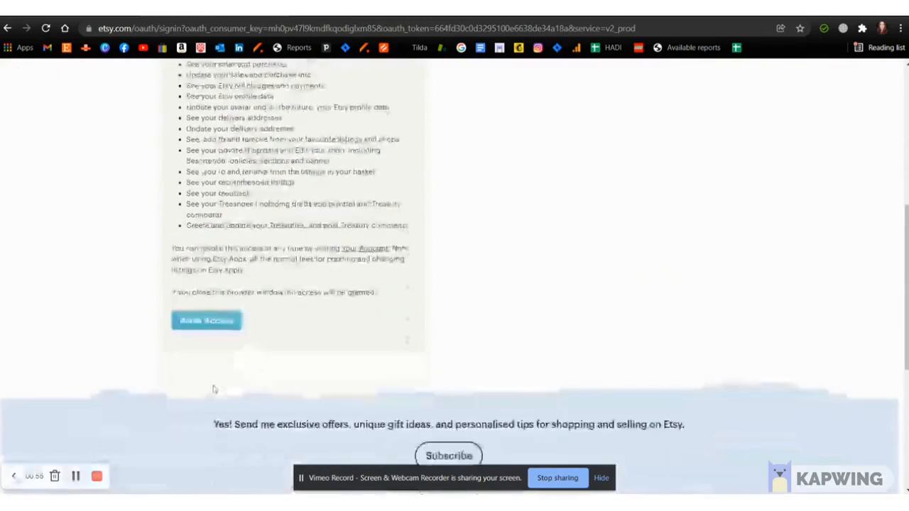
pyautogui.click(198, 323)
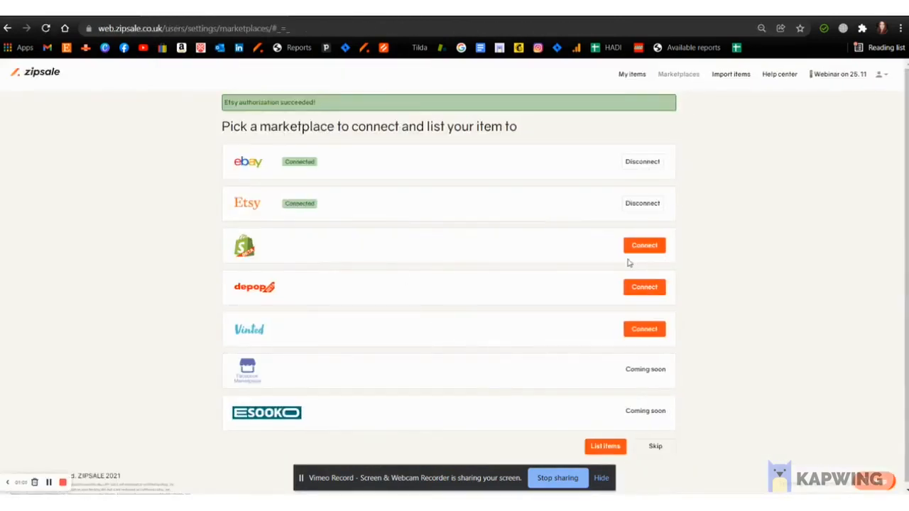
# Step: Connect the Shopify store by pasting the store title overshoe17 and the application password, and submit the form
pyautogui.click(639, 252)
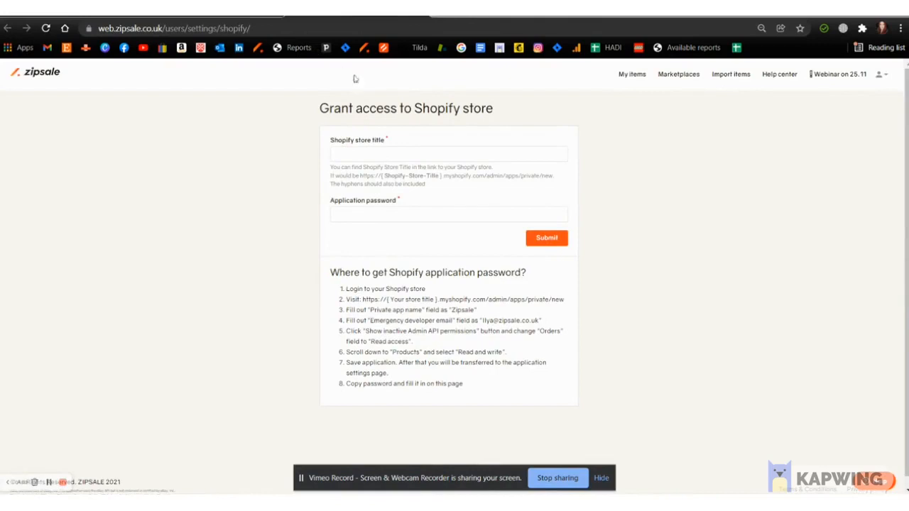
pyautogui.rightClick(360, 153)
pyautogui.click(415, 249)
pyautogui.rightClick(405, 216)
pyautogui.click(459, 328)
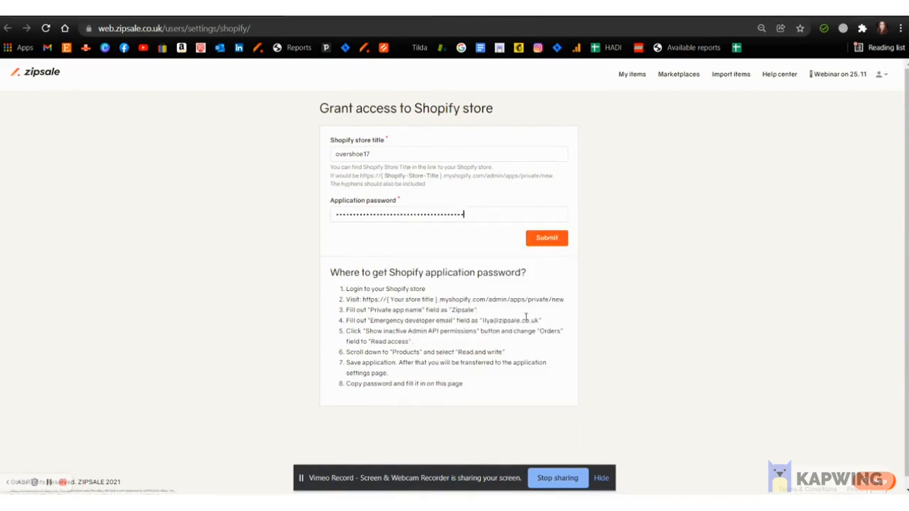
pyautogui.click(546, 239)
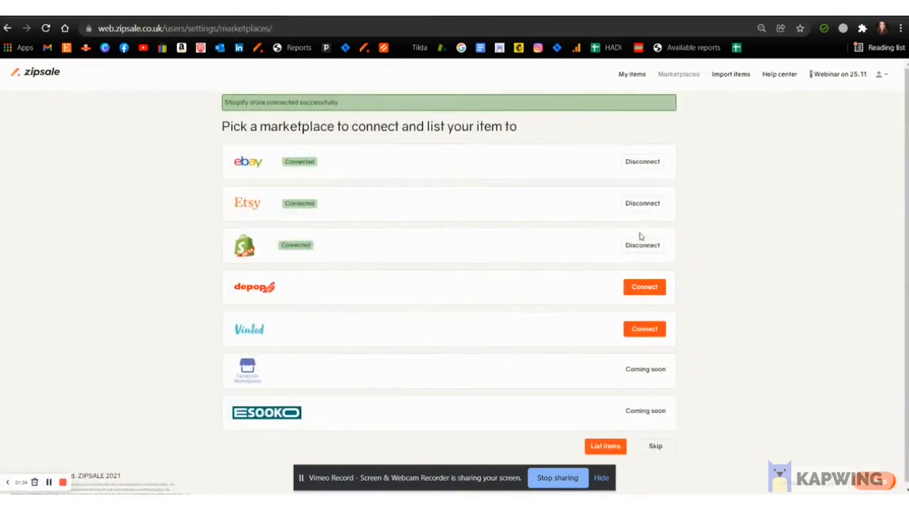
# Step: Connect the Depop marketplace by pasting the account's username and password
pyautogui.click(645, 288)
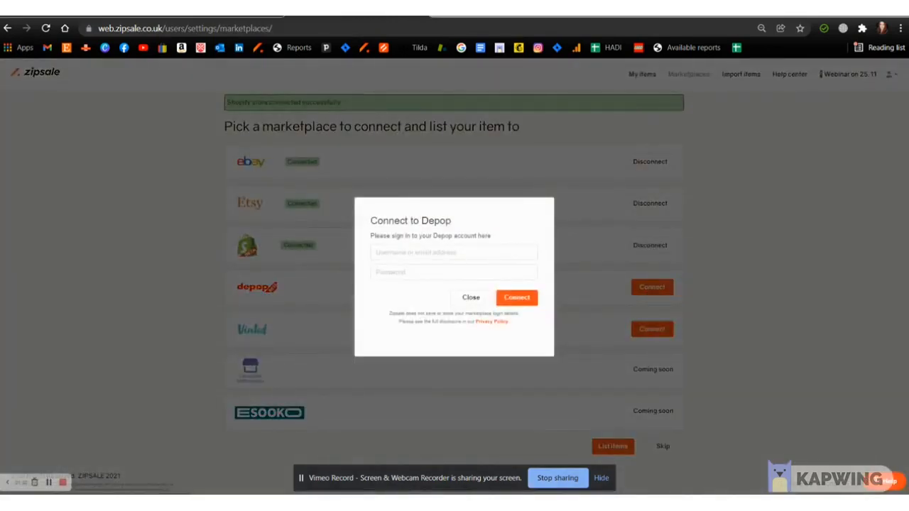
pyautogui.rightClick(398, 249)
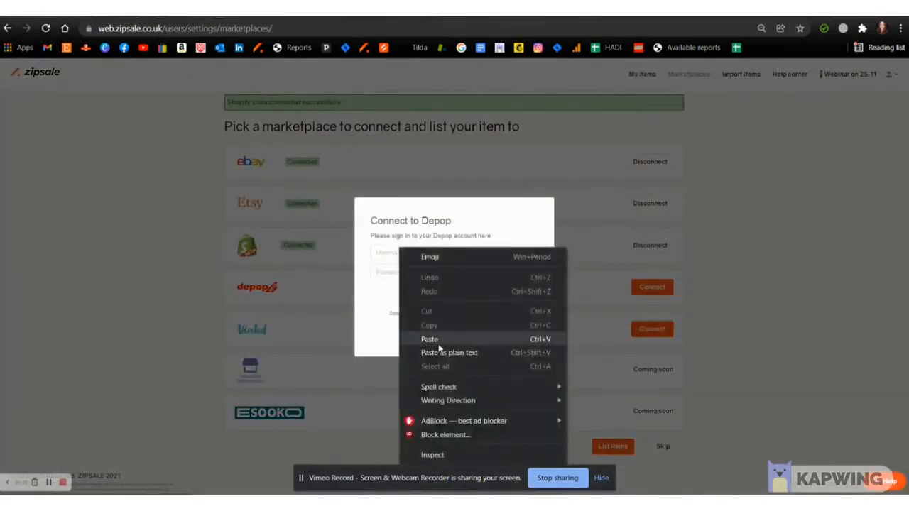
pyautogui.click(426, 338)
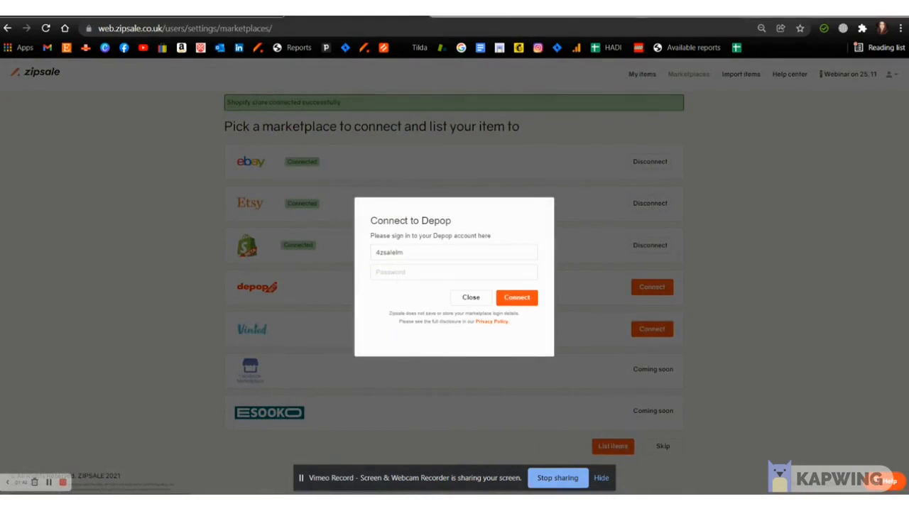
pyautogui.rightClick(391, 274)
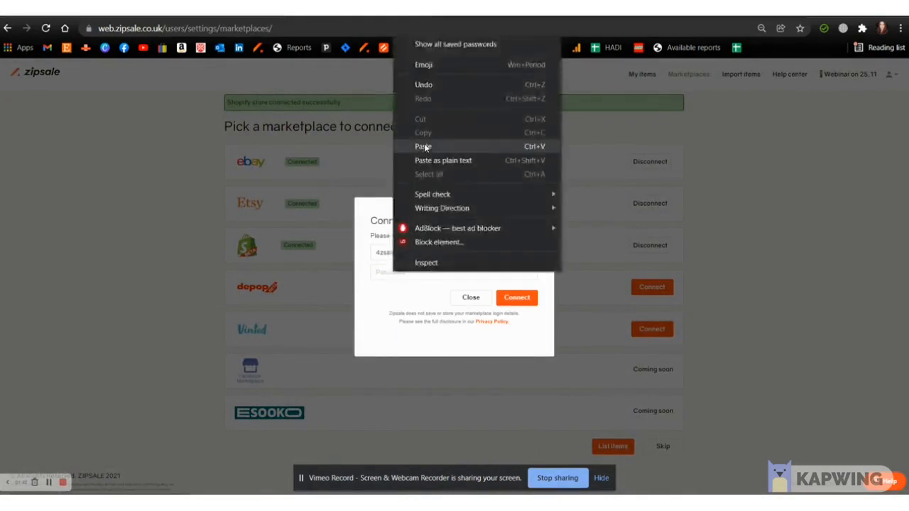
pyautogui.click(433, 147)
pyautogui.click(530, 296)
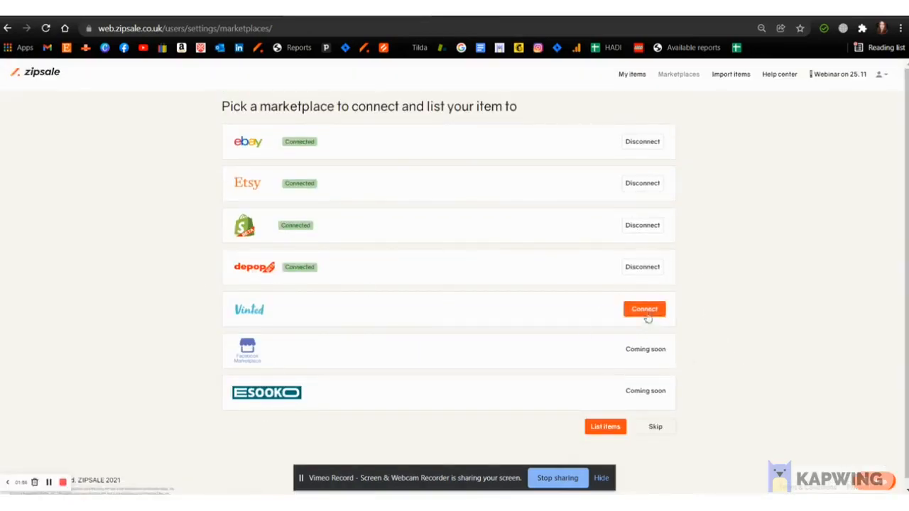
# Step: Connect the Vinted marketplace and proceed to listing items
pyautogui.click(645, 314)
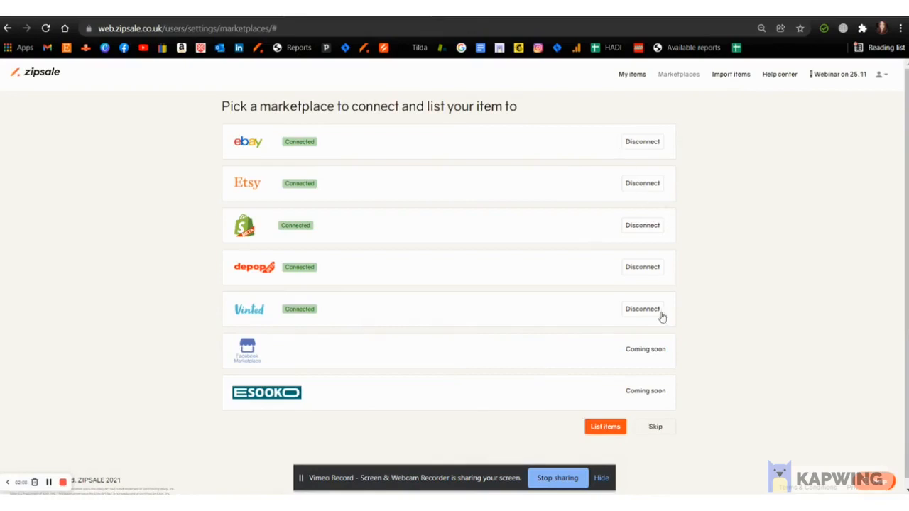
pyautogui.click(604, 428)
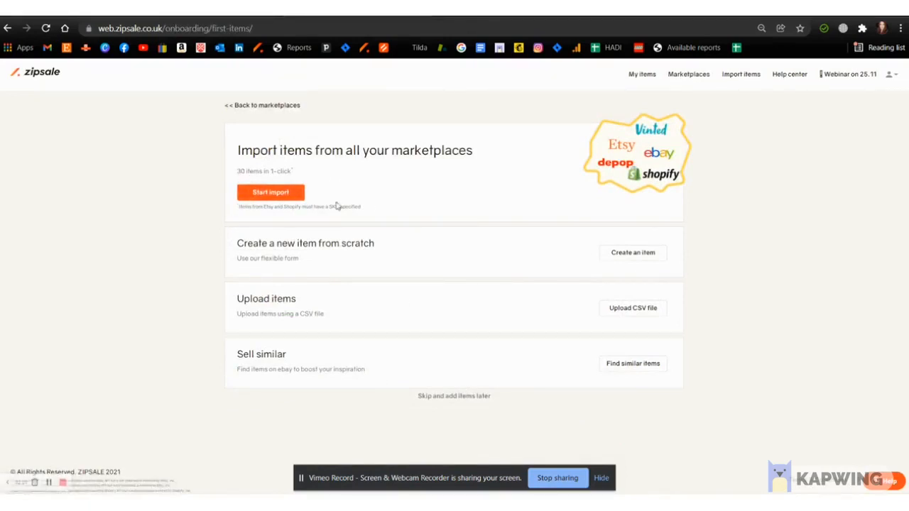
pyautogui.click(266, 194)
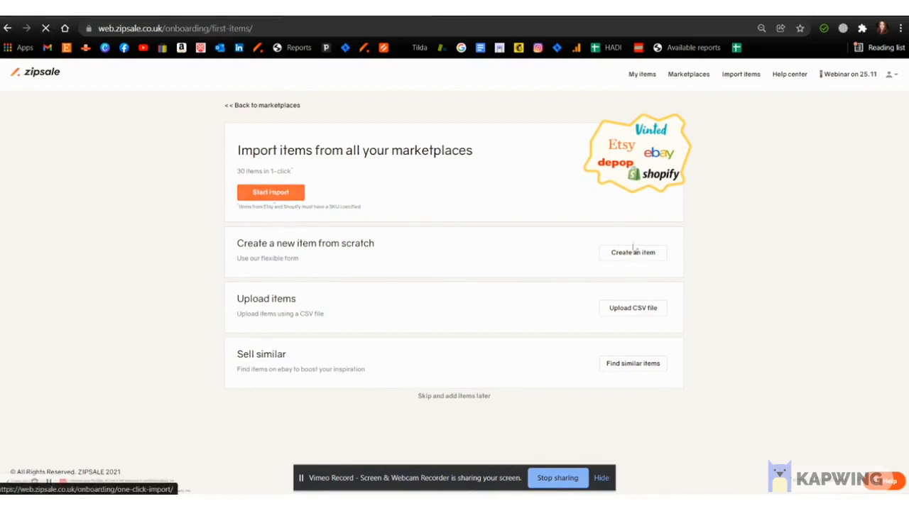
pyautogui.click(401, 175)
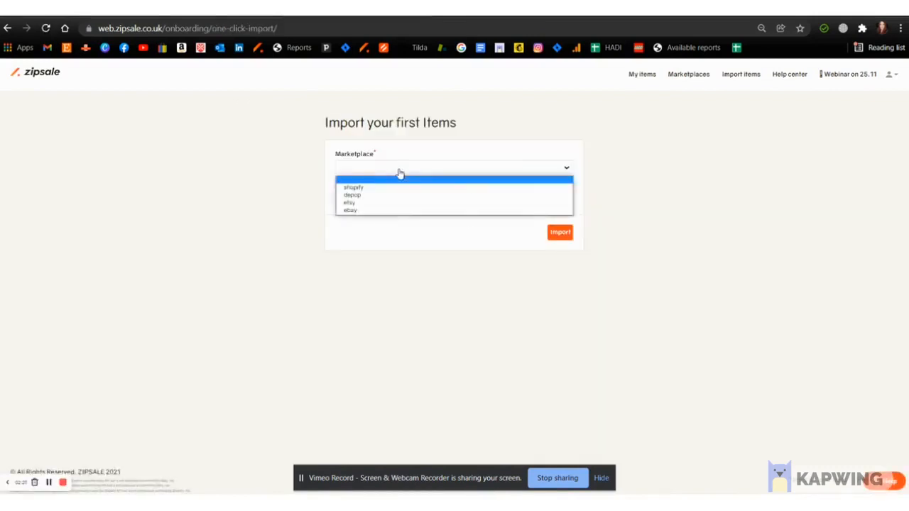
pyautogui.click(370, 206)
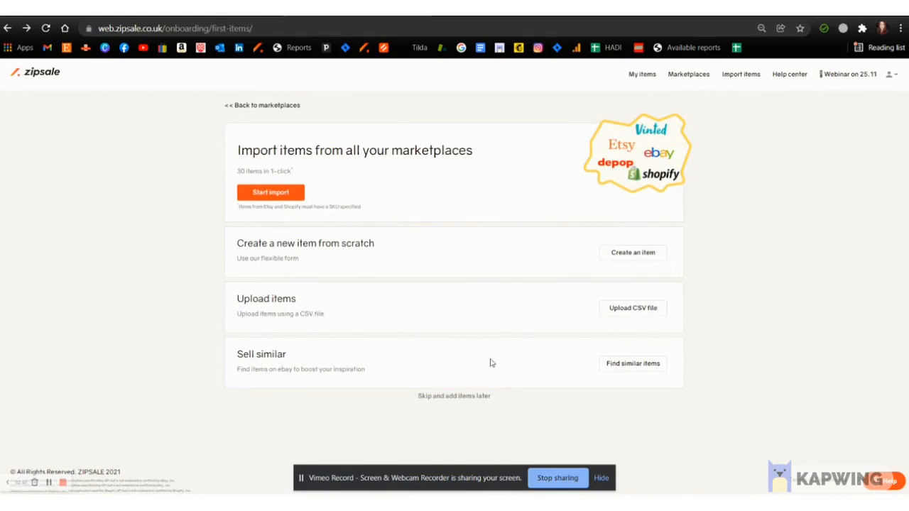
# Step: Skip adding items, open the account profile and autofill the phone number, address, postal code and full name
pyautogui.click(443, 399)
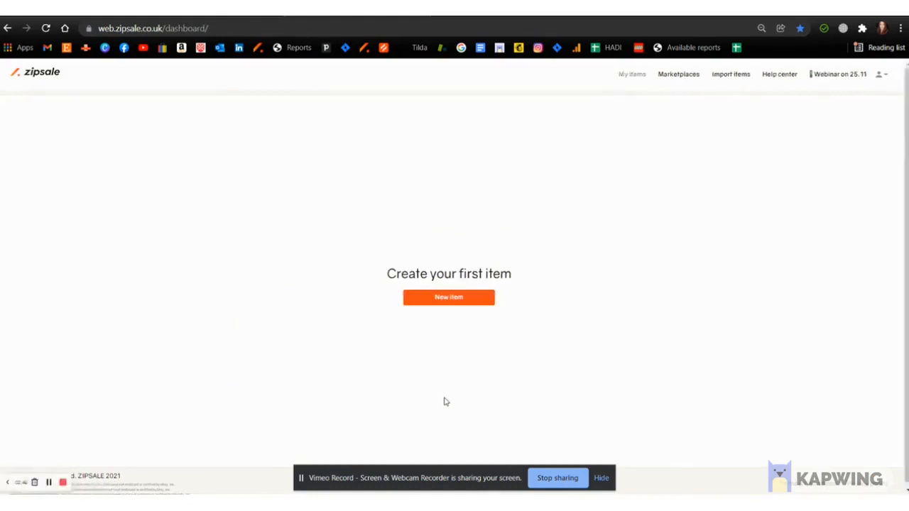
pyautogui.moveTo(878, 76)
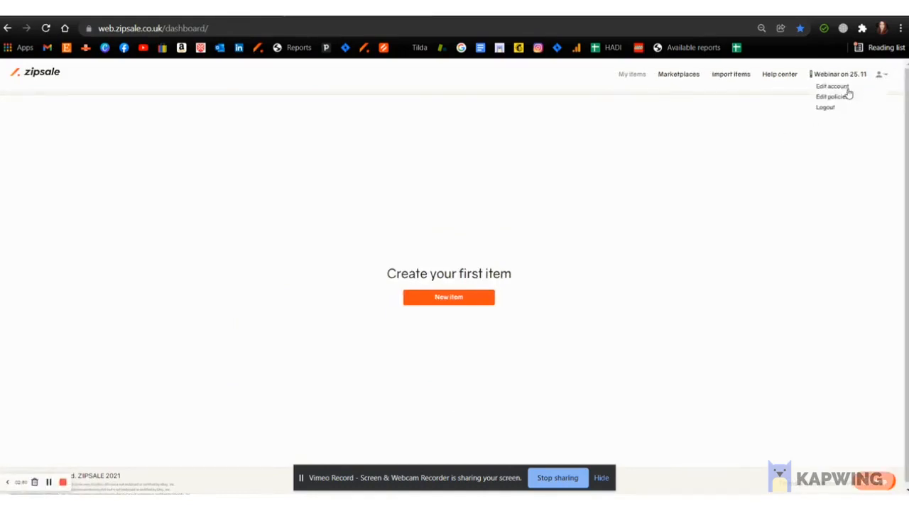
pyautogui.click(844, 88)
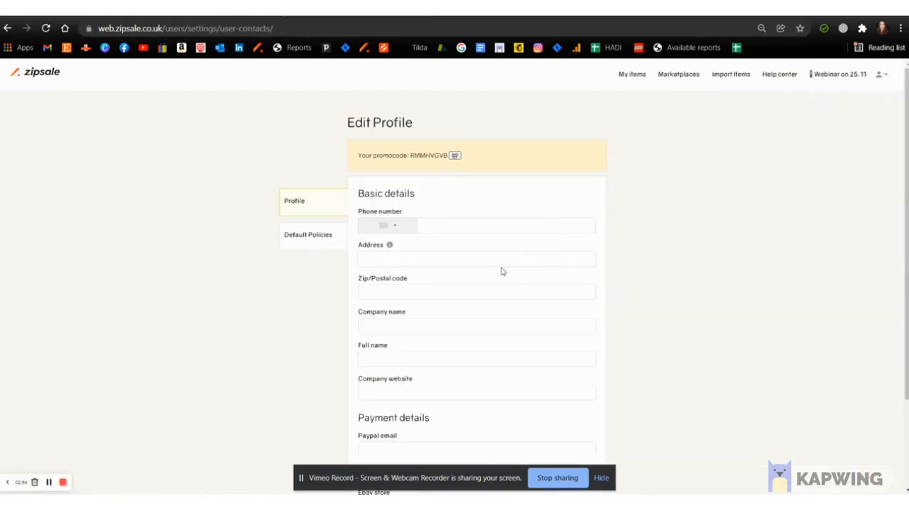
pyautogui.scroll(-1, 501, 270)
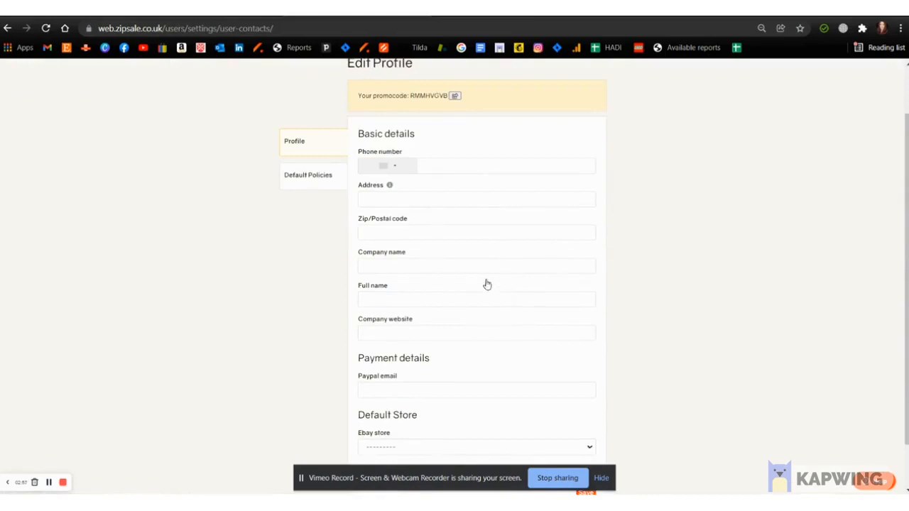
pyautogui.click(414, 240)
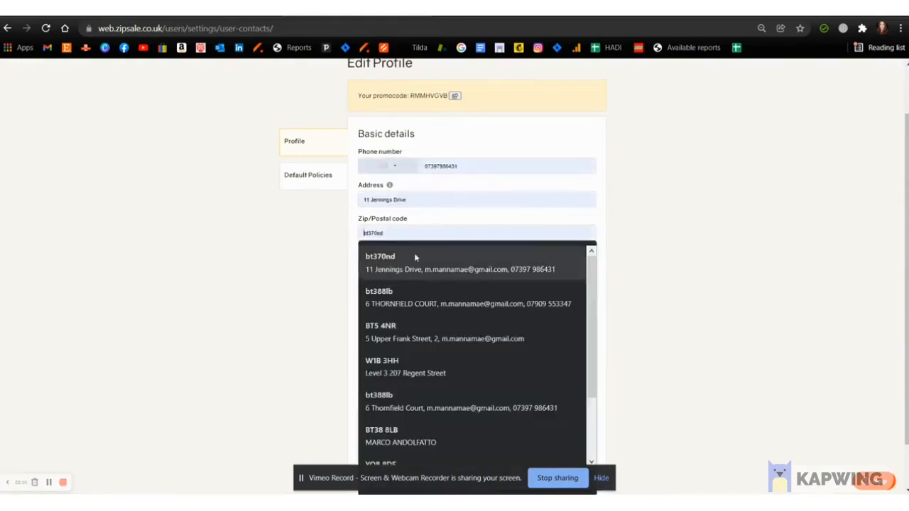
pyautogui.click(413, 256)
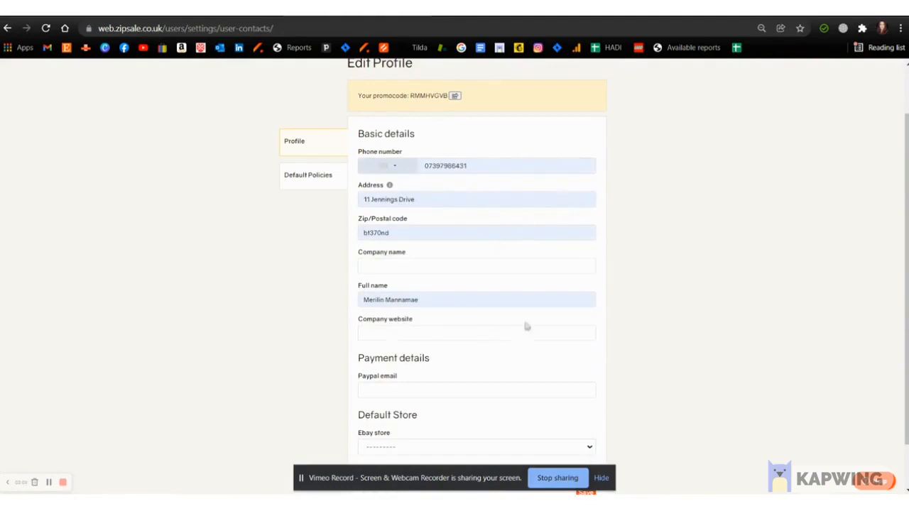
# Step: Leave the default eBay store blank and save the profile
pyautogui.scroll(-1, 525, 324)
pyautogui.click(414, 396)
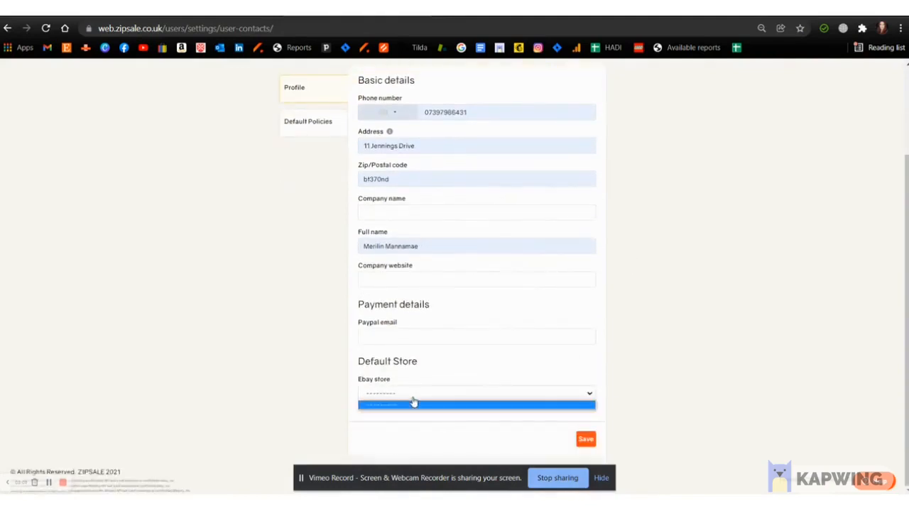
pyautogui.click(414, 403)
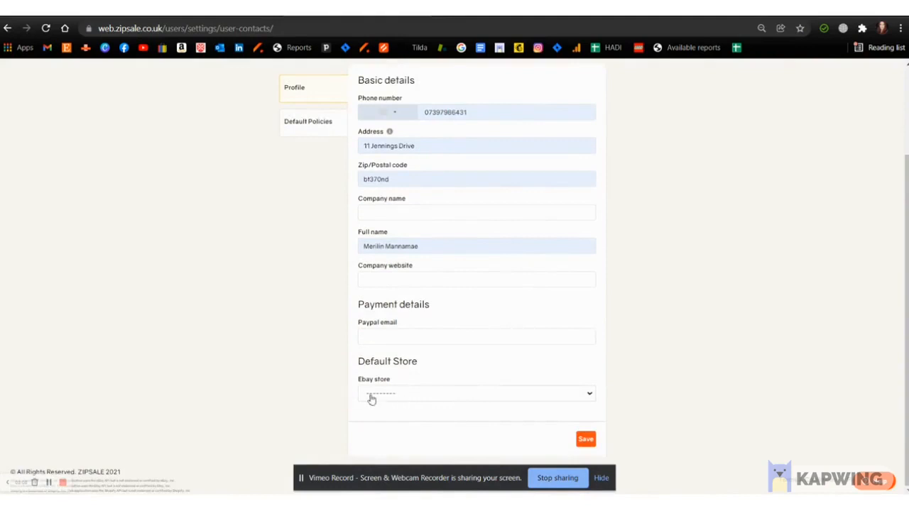
pyautogui.click(586, 440)
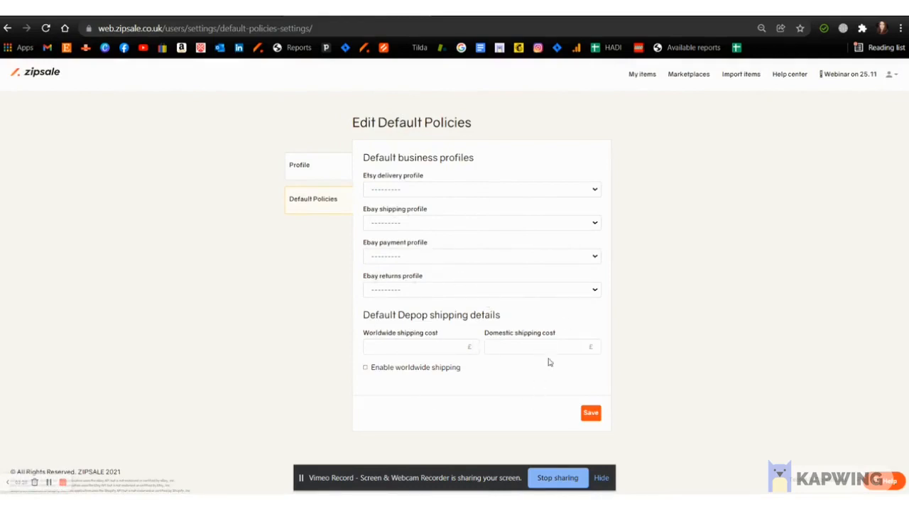
# Step: Set the default Etsy delivery profile to Light items (up to 1kg) and the eBay shipping profile to Flat:Royal Mail 2nd(£3.90),2 working days
pyautogui.click(429, 189)
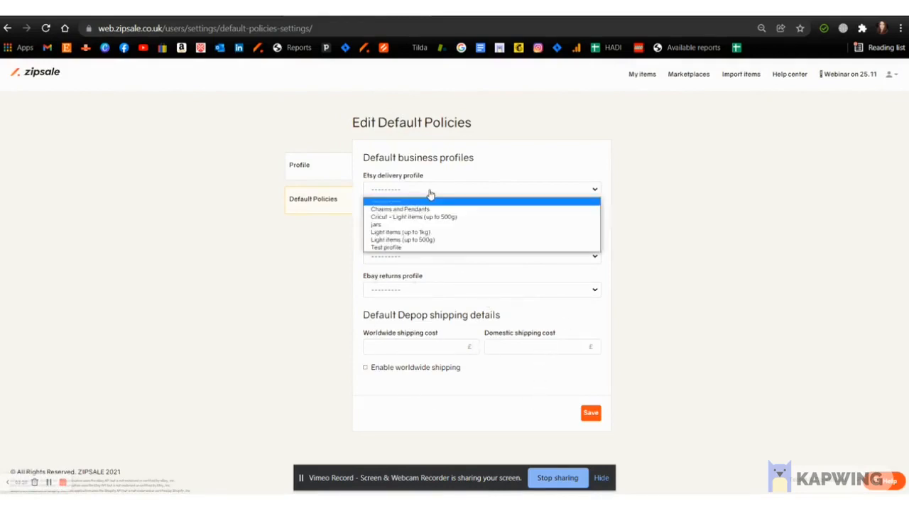
pyautogui.click(416, 233)
pyautogui.click(466, 223)
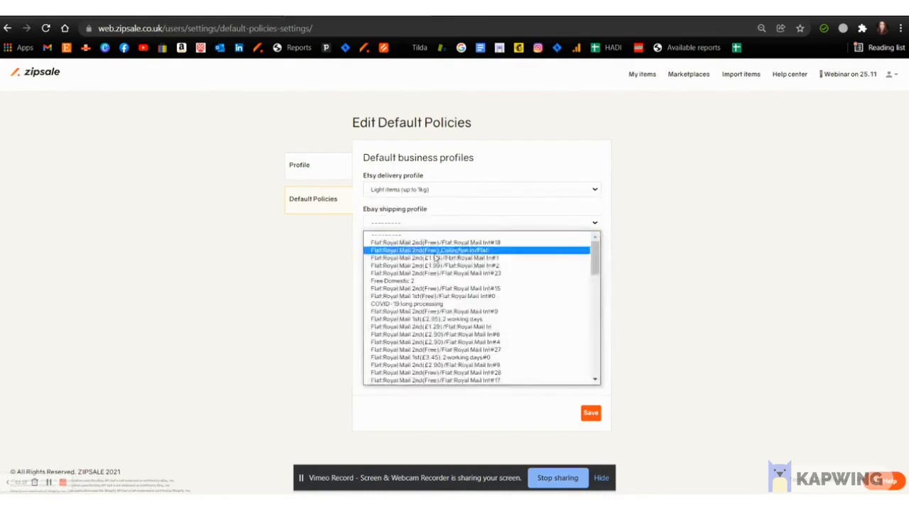
pyautogui.scroll(-5, 492, 320)
pyautogui.click(491, 317)
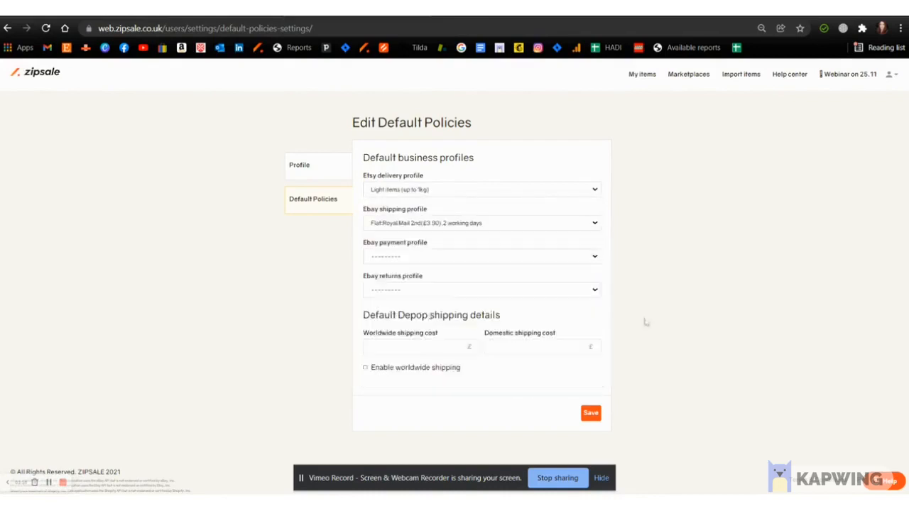
# Step: Set the default eBay payment profile to eBay Payments and the returns profile to Returns Accepted,Buyer,30 days
pyautogui.click(467, 258)
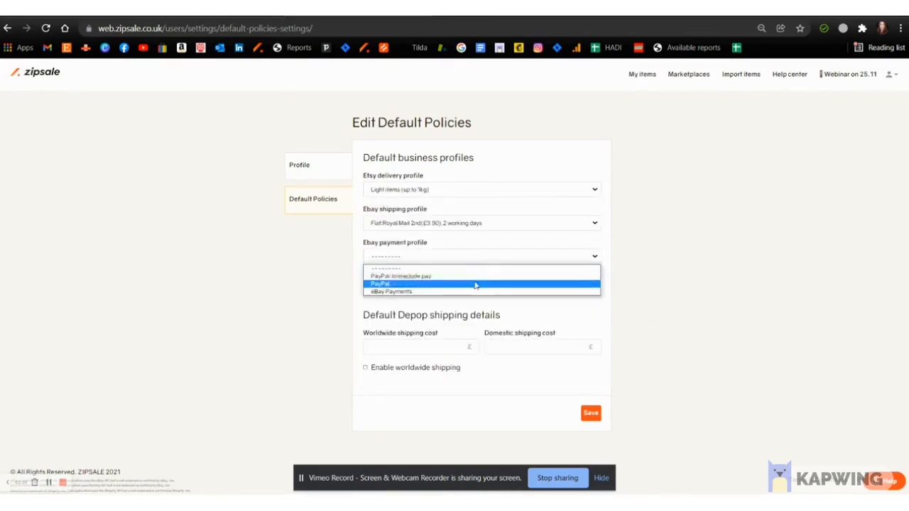
pyautogui.click(467, 292)
pyautogui.click(491, 292)
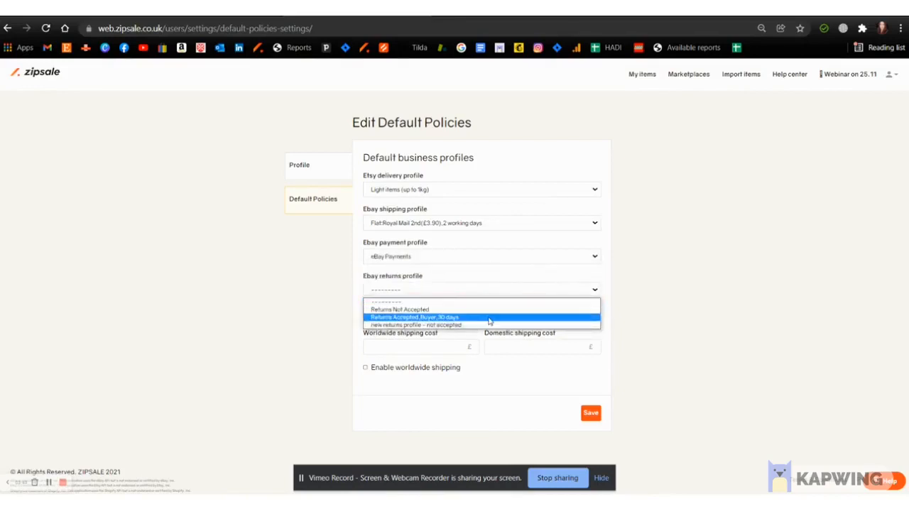
pyautogui.click(489, 319)
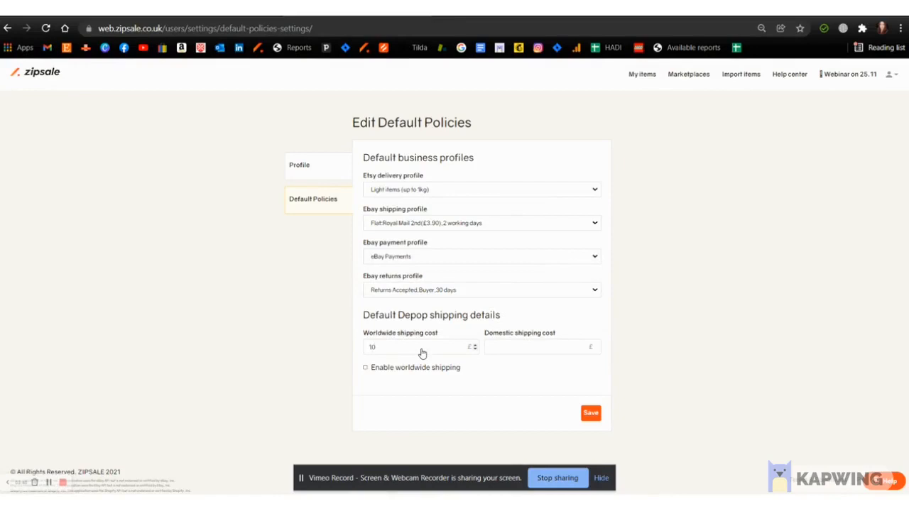
# Step: Set the default Depop shipping costs to £10 worldwide and £3 domestic, enable worldwide shipping and save the default policies
pyautogui.click(547, 346)
pyautogui.write('3')
pyautogui.click(365, 368)
pyautogui.click(592, 416)
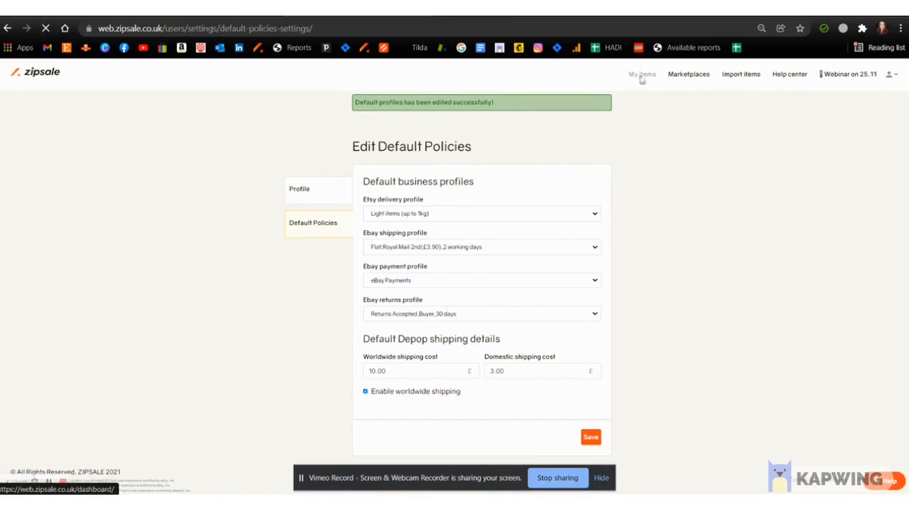
# Step: Open the Marks and spencer Autumn Leaves set Ivory draft, remove its fifth photo, and save its basic details to continue
pyautogui.click(458, 299)
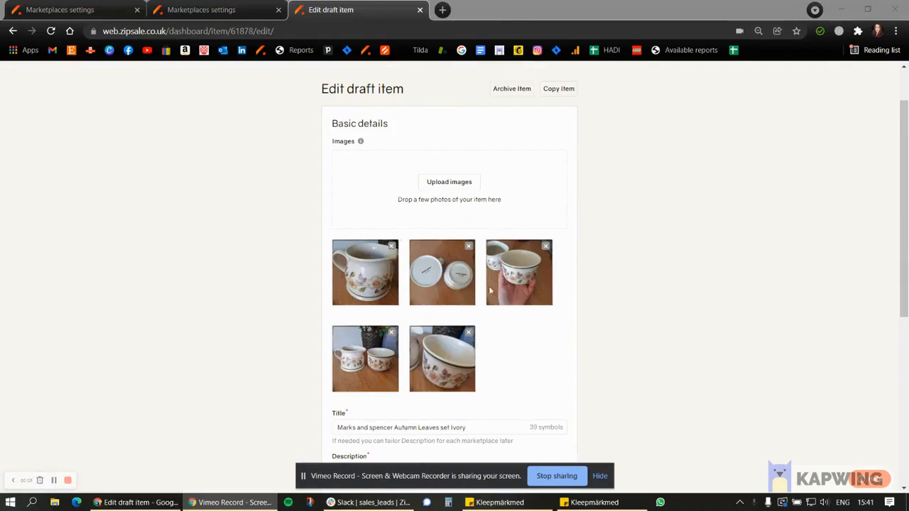
pyautogui.click(468, 333)
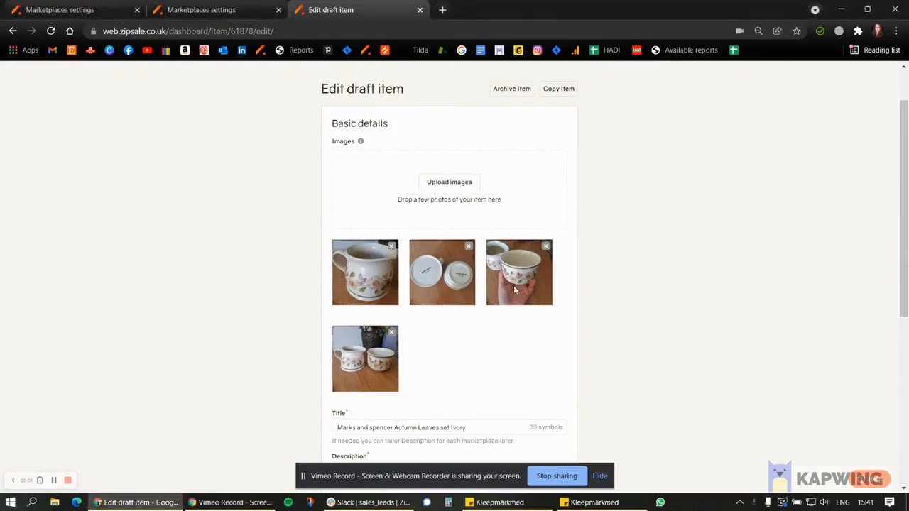
pyautogui.scroll(-2, 514, 286)
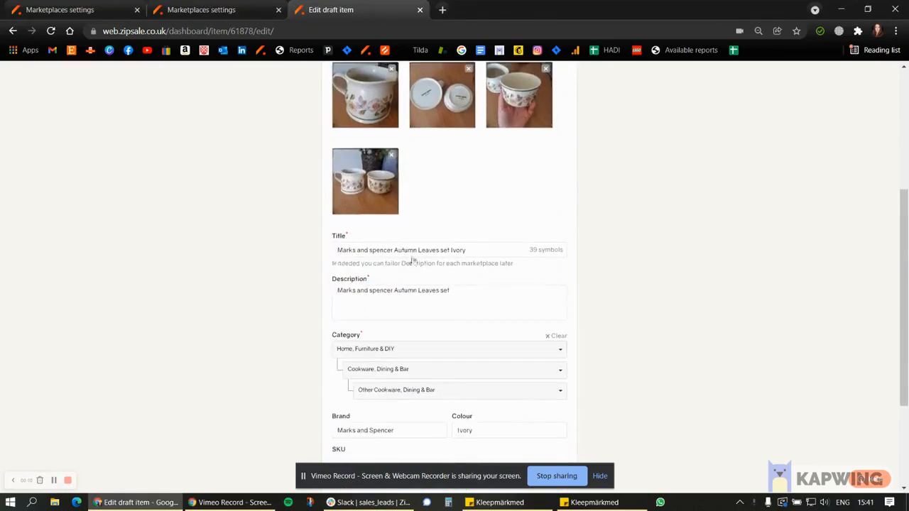
pyautogui.scroll(-1, 412, 260)
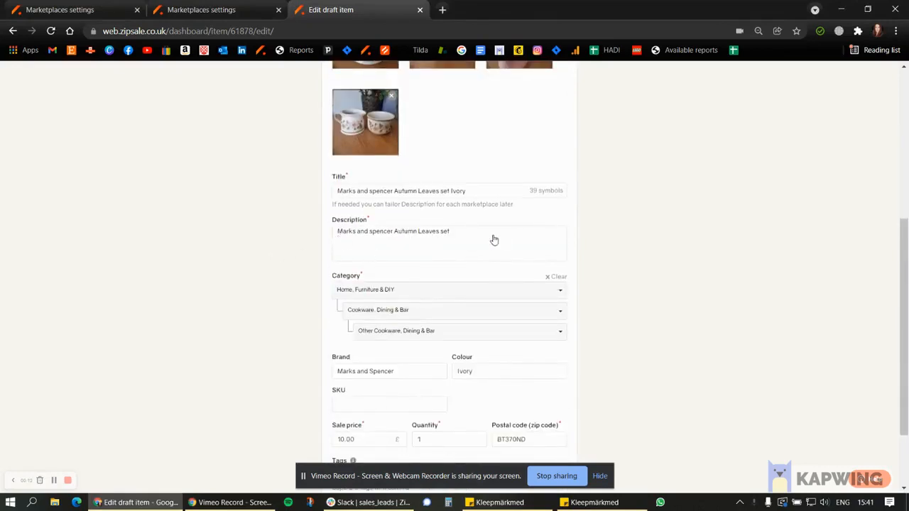
pyautogui.scroll(-1, 494, 240)
pyautogui.scroll(-1, 423, 301)
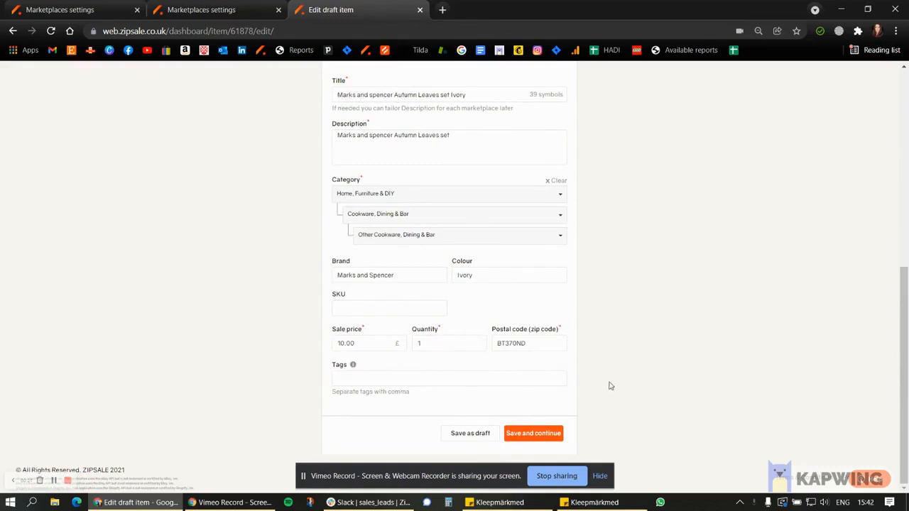
pyautogui.click(535, 435)
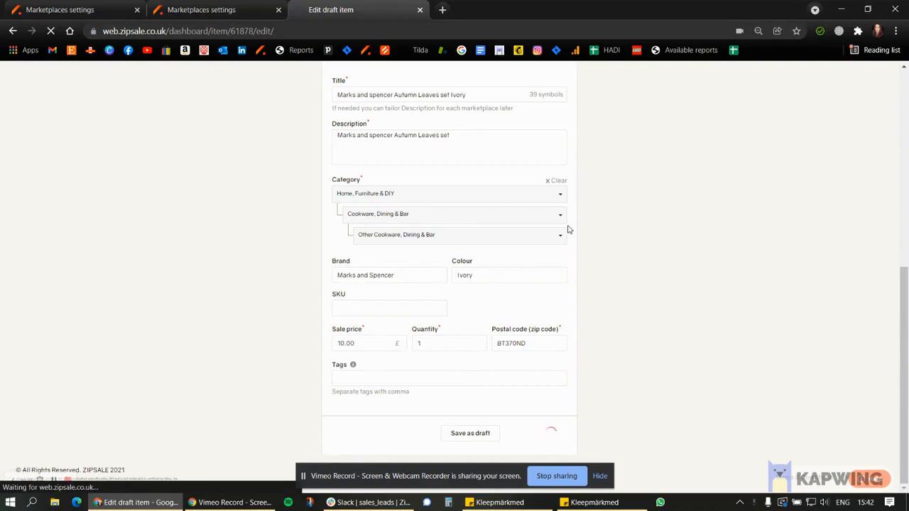
# Step: Mark the Etsy version to be listed as a draft, then save and list the item to Etsy
pyautogui.scroll(-2, 568, 227)
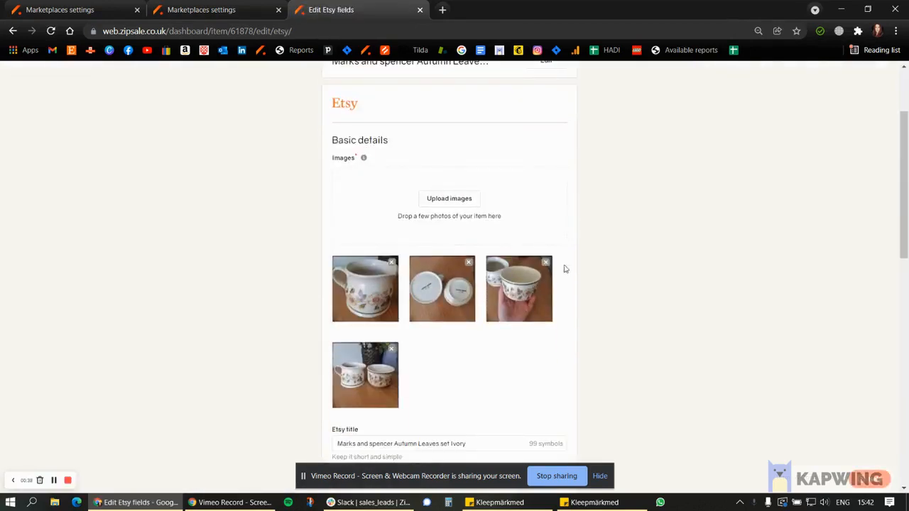
pyautogui.scroll(-4, 544, 265)
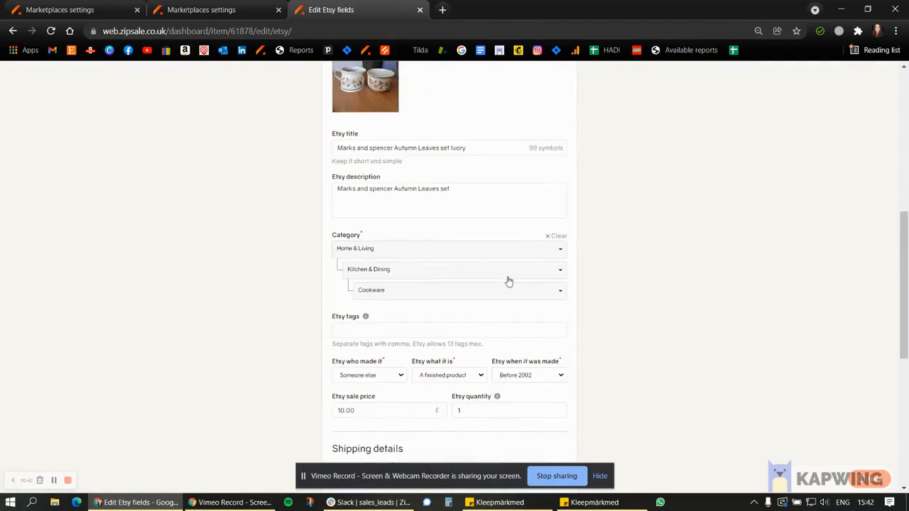
pyautogui.scroll(-1, 507, 279)
pyautogui.scroll(-1, 518, 299)
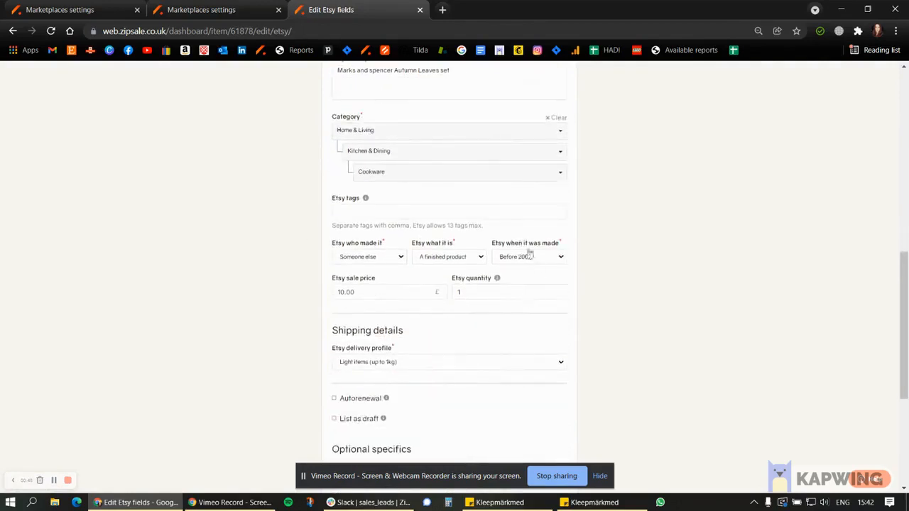
pyautogui.scroll(-2, 555, 290)
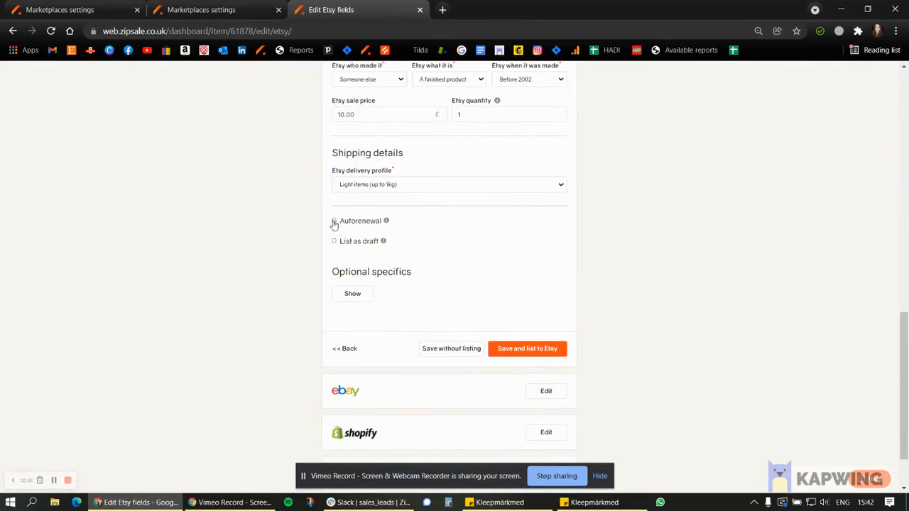
pyautogui.click(334, 240)
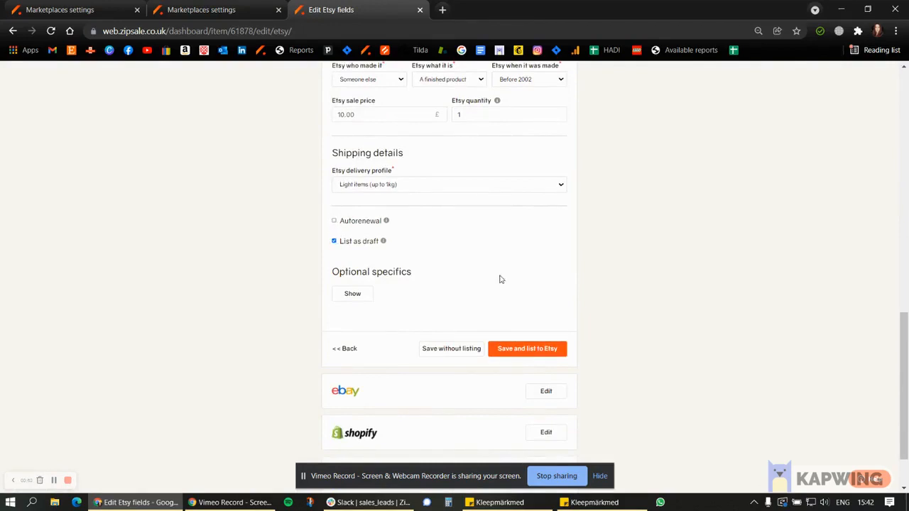
pyautogui.click(526, 351)
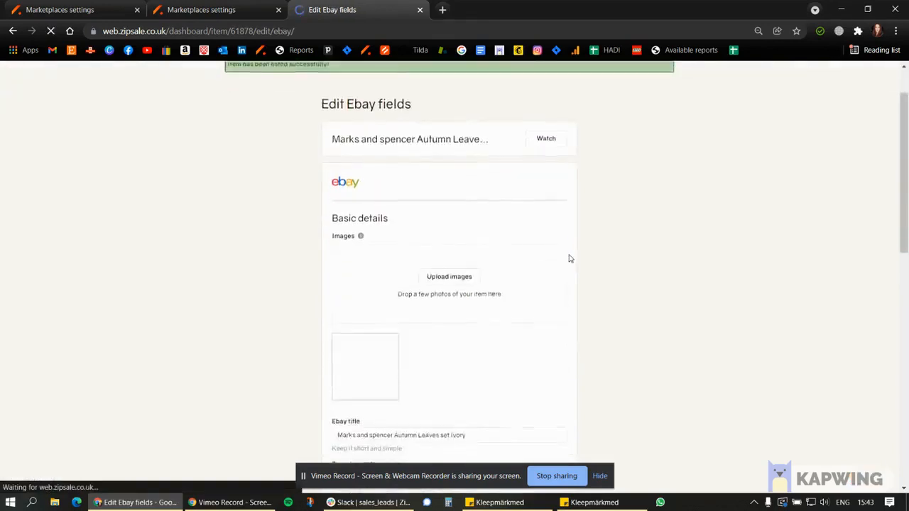
# Step: Set the item's eBay condition to New other (see details)
pyautogui.scroll(-4, 570, 258)
pyautogui.scroll(-3, 564, 261)
pyautogui.scroll(-2, 562, 262)
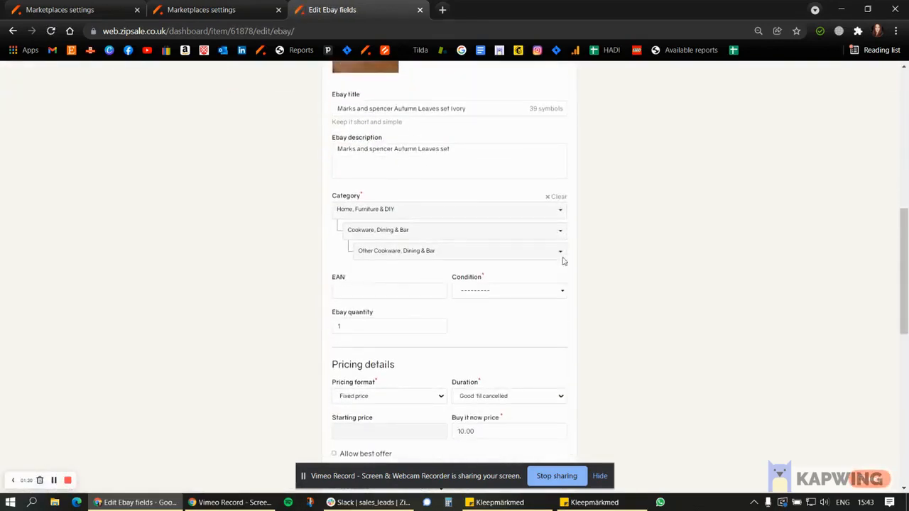
pyautogui.click(516, 297)
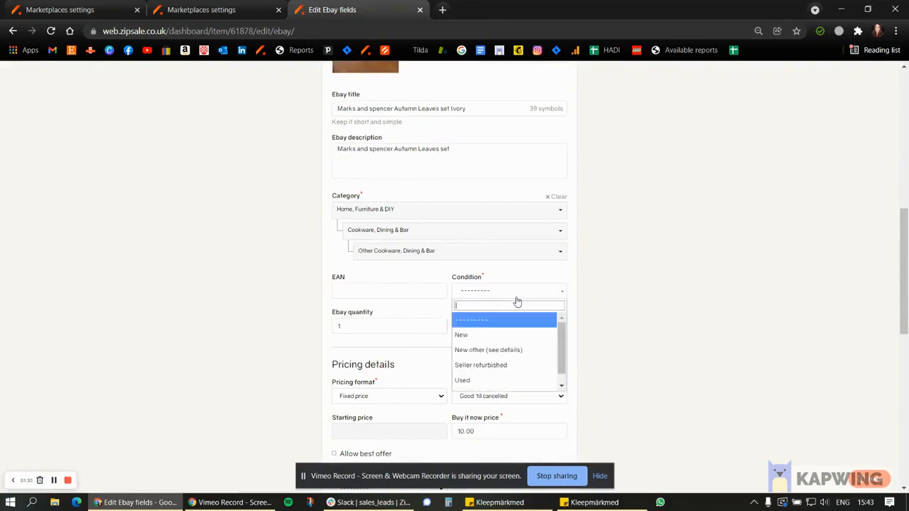
pyautogui.click(497, 350)
# Step: Review the eBay pricing, business policies and item specifics, and save and list the item to eBay
pyautogui.scroll(-2, 518, 331)
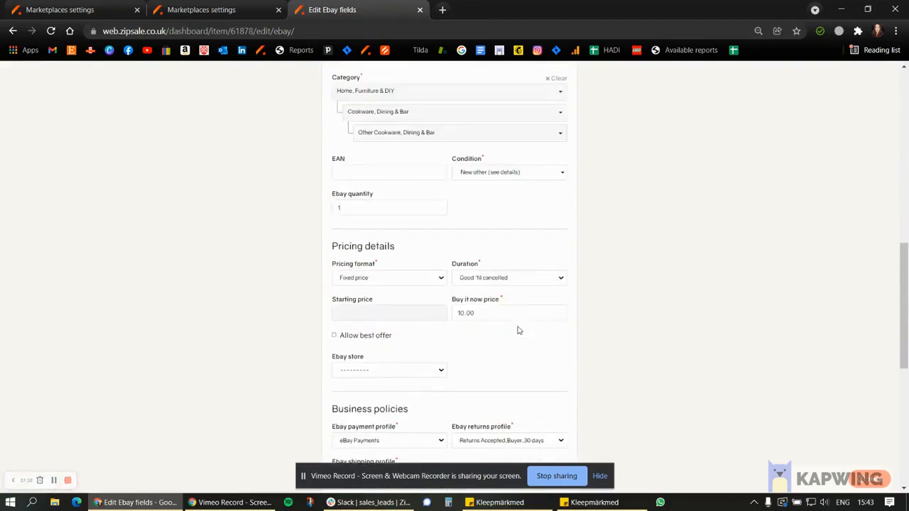
pyautogui.scroll(-2, 457, 286)
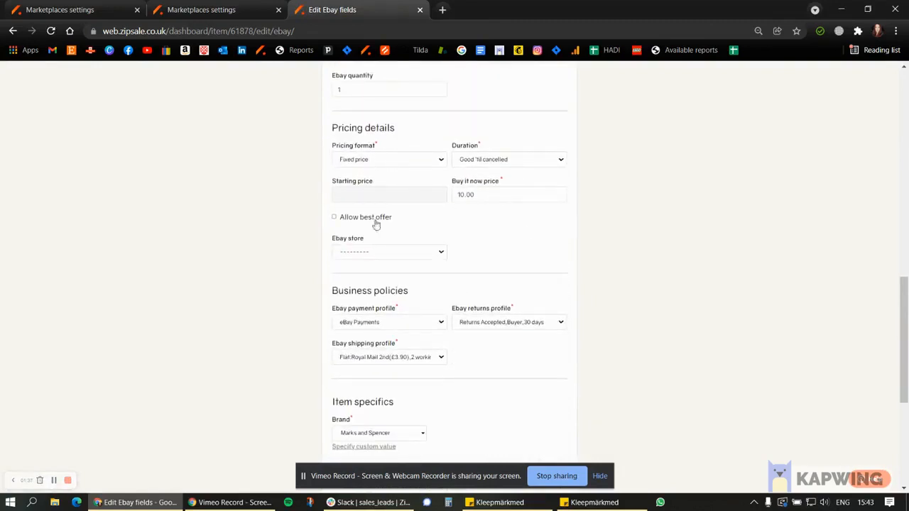
pyautogui.scroll(-3, 525, 231)
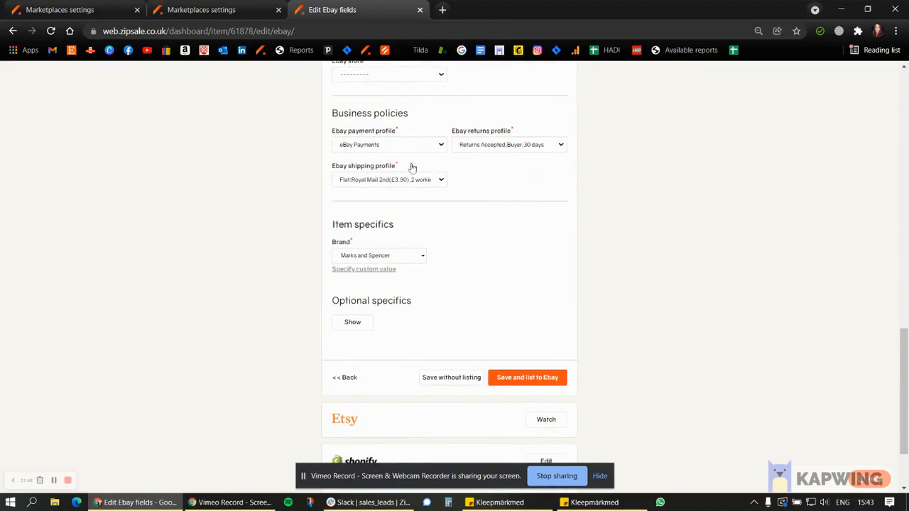
pyautogui.scroll(-1, 490, 203)
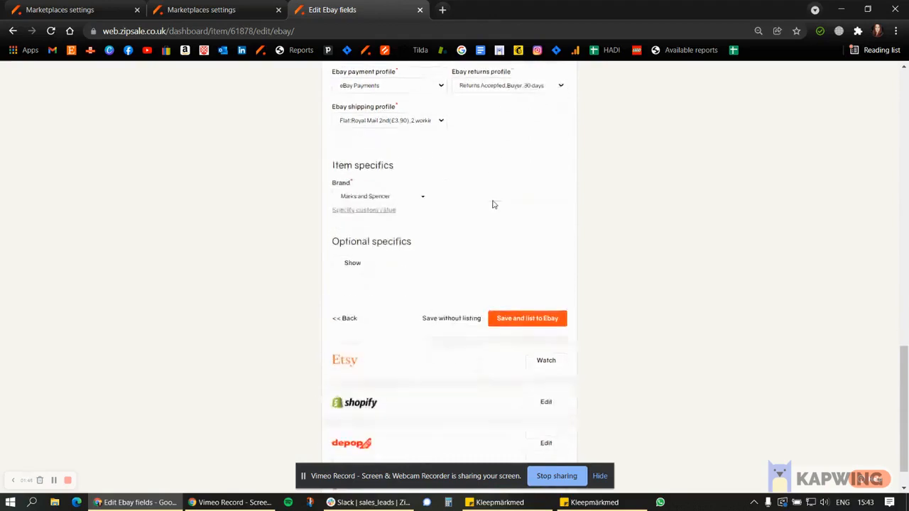
pyautogui.click(525, 325)
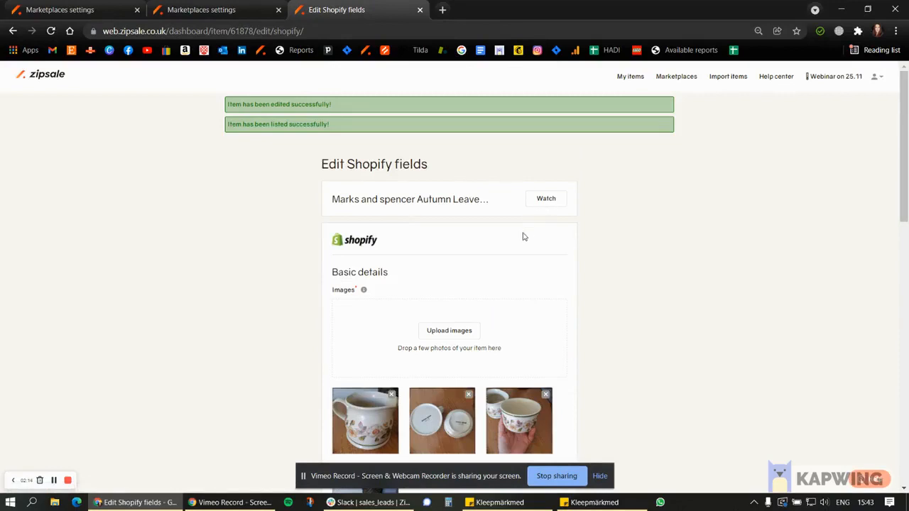
# Step: Review the prefilled Shopify fields and save and list the item to Shopify
pyautogui.scroll(-5, 538, 253)
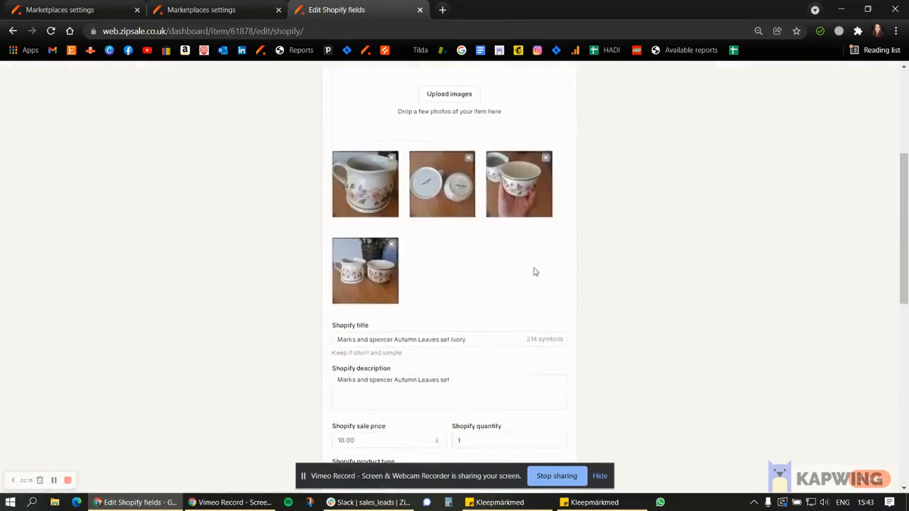
pyautogui.scroll(-2, 518, 327)
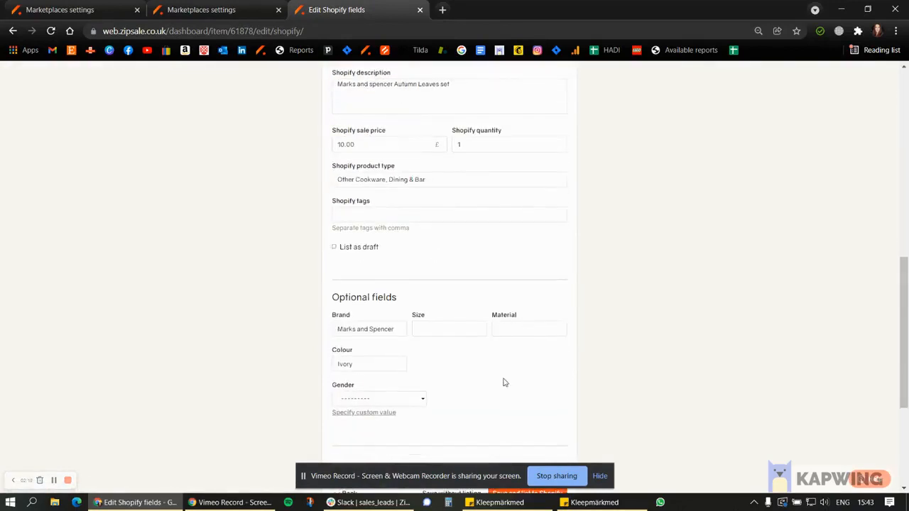
pyautogui.scroll(-2, 503, 379)
pyautogui.click(532, 382)
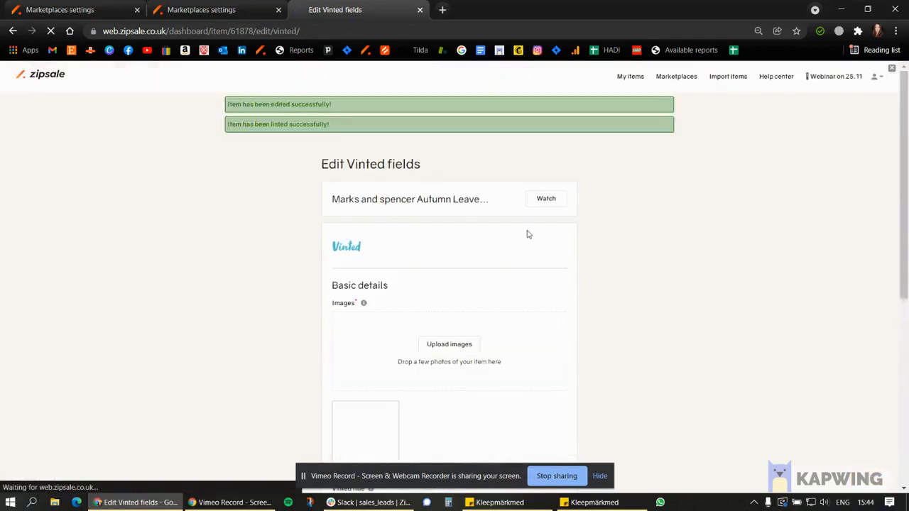
# Step: Set the item's Vinted condition to New without tags
pyautogui.scroll(-3, 525, 234)
pyautogui.scroll(-3, 518, 218)
pyautogui.scroll(-3, 518, 218)
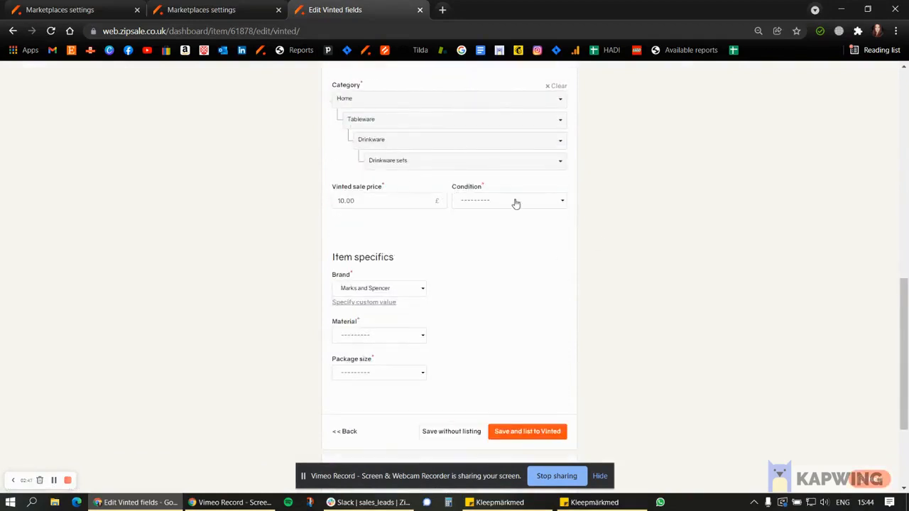
pyautogui.click(519, 211)
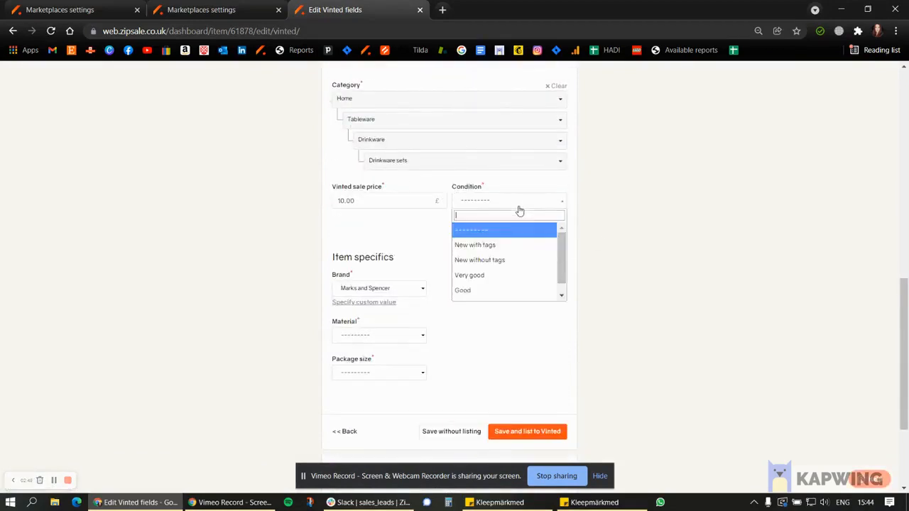
pyautogui.click(489, 246)
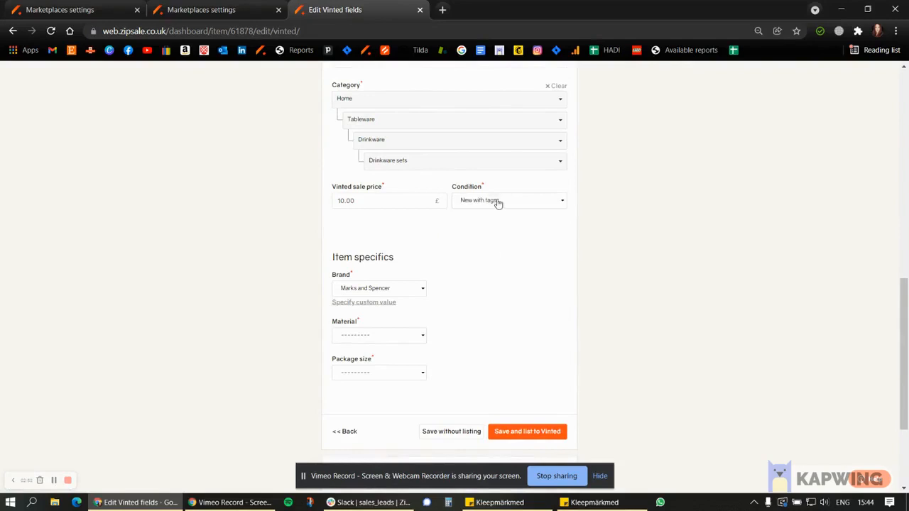
pyautogui.click(499, 204)
pyautogui.click(508, 261)
# Step: Set the Vinted material to Stone and the package size to 5kg, and save and list the item to Vinted
pyautogui.scroll(-2, 489, 284)
pyautogui.click(377, 183)
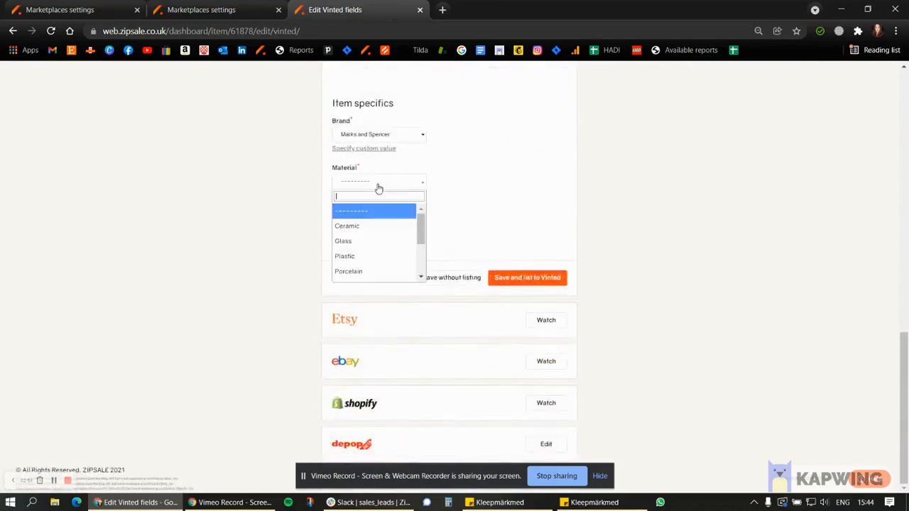
pyautogui.scroll(-2, 377, 241)
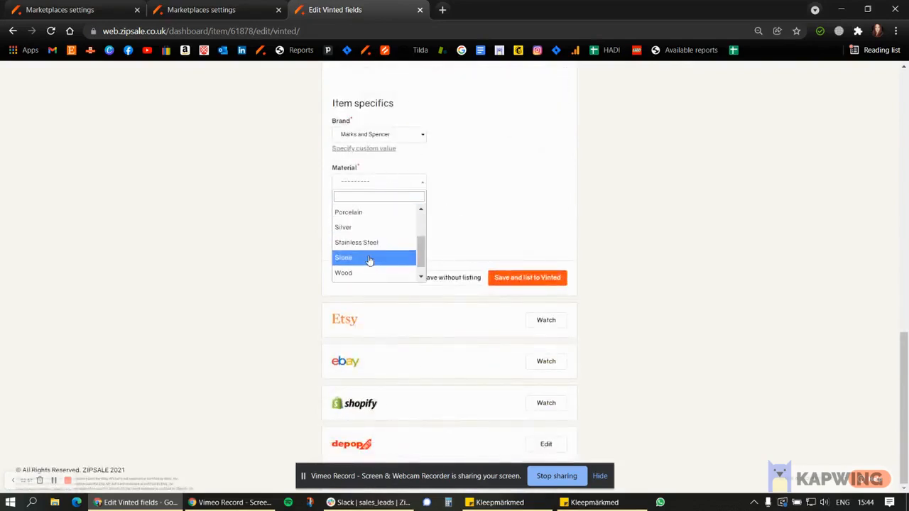
pyautogui.click(371, 260)
pyautogui.click(422, 218)
pyautogui.click(380, 269)
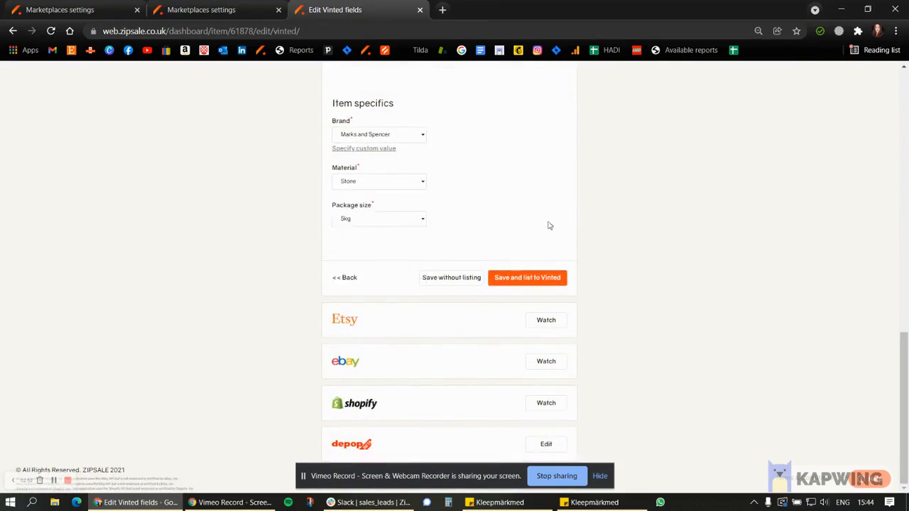
pyautogui.click(540, 278)
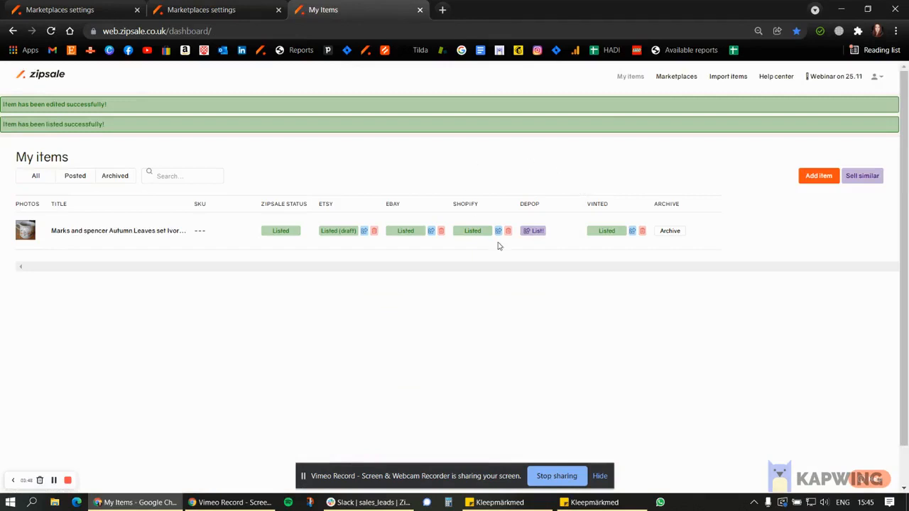
# Step: List the Autumn Leaves set to Depop from the item overview and open its Etsy draft listing
pyautogui.click(533, 231)
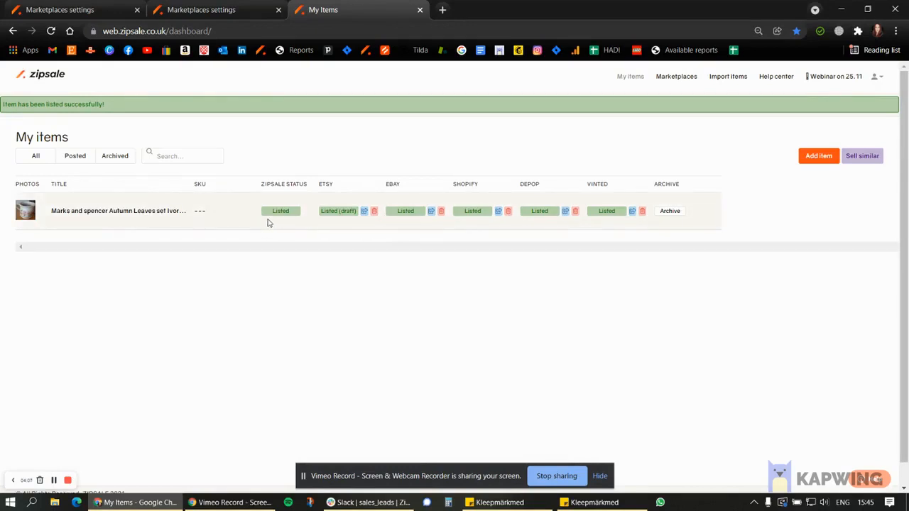
pyautogui.click(364, 211)
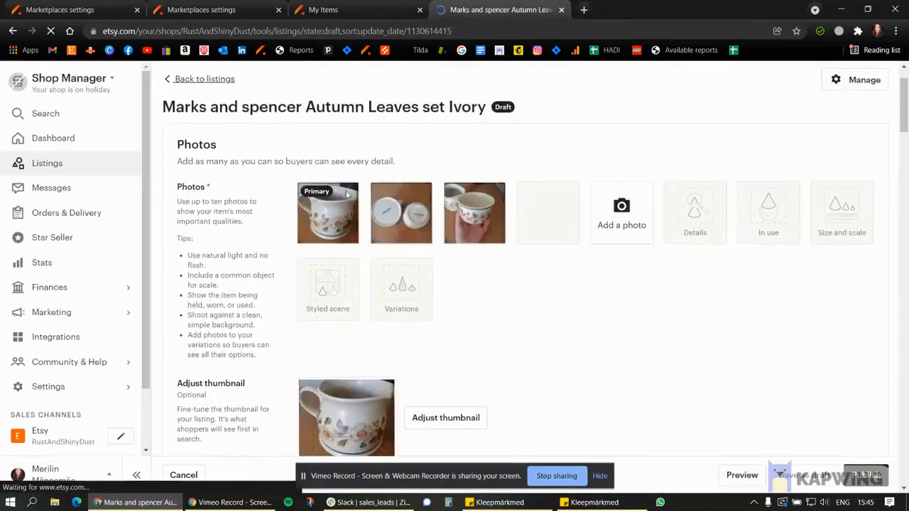
# Step: Review the Autumn Leaves set's Etsy draft details, including category and material, and return to the Zipsale item overview
pyautogui.scroll(-15, 640, 237)
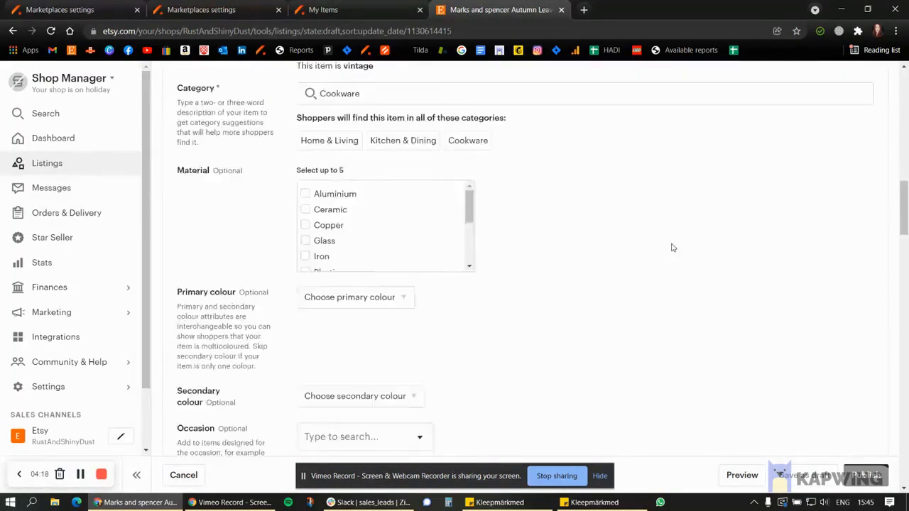
pyautogui.scroll(-7, 673, 247)
pyautogui.click(561, 9)
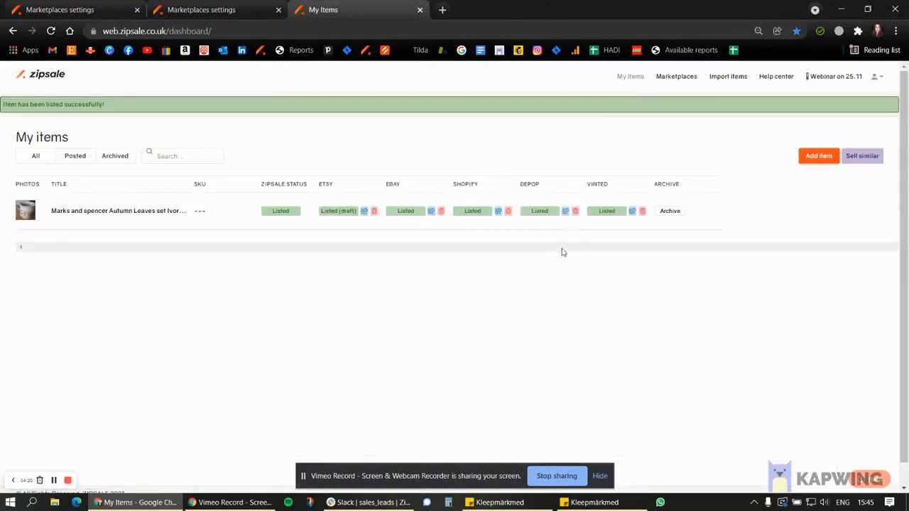
# Step: Open the set's live eBay listing from the item overview, check its price, postage and returns details, and close it
pyautogui.click(430, 211)
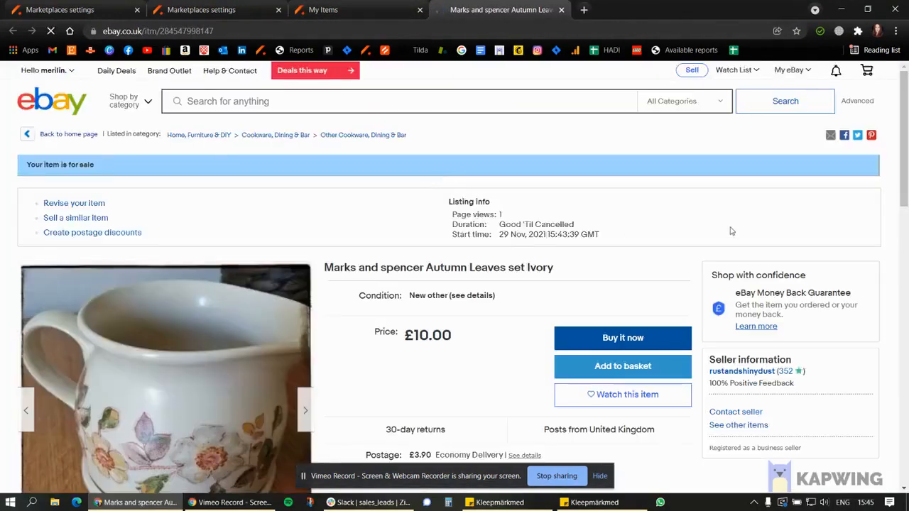
pyautogui.scroll(-2, 731, 231)
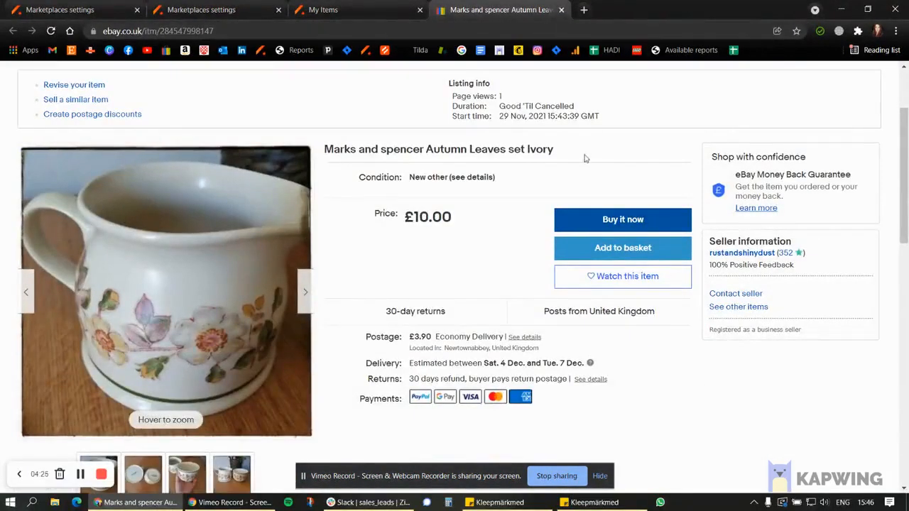
pyautogui.click(560, 9)
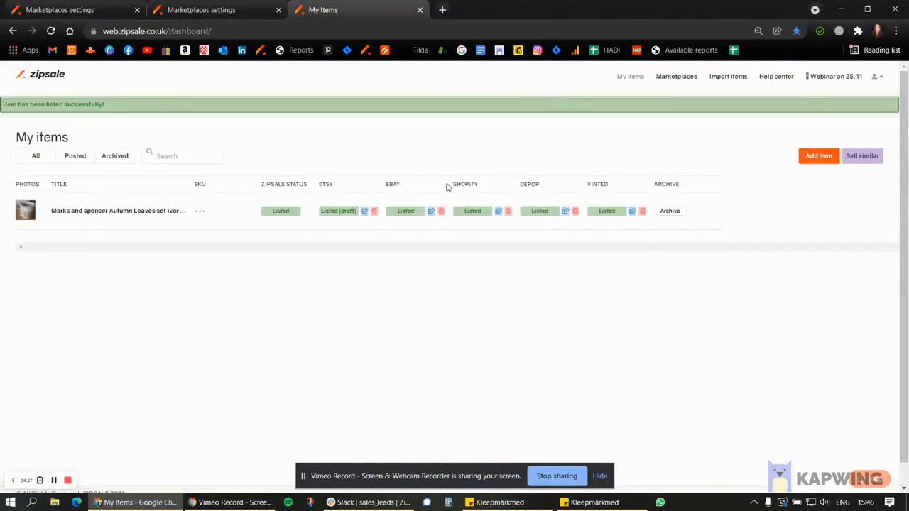
# Step: Open the set's Vinted listing from the item overview, look through its details and photos, and close it
pyautogui.click(631, 211)
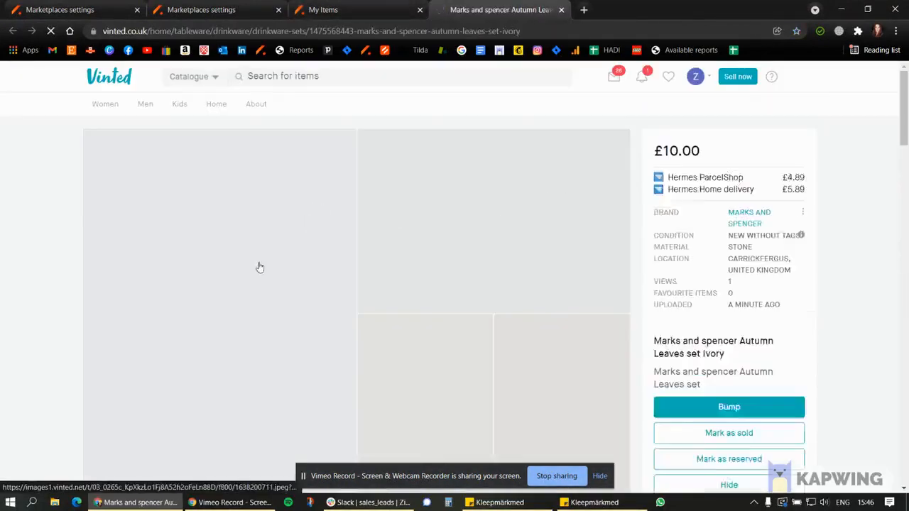
pyautogui.scroll(-2, 719, 260)
pyautogui.scroll(-3, 719, 259)
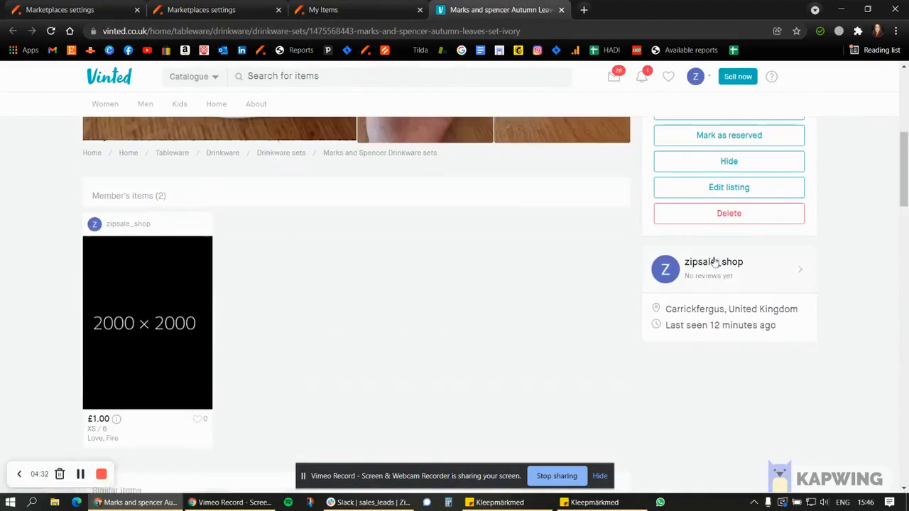
pyautogui.click(561, 10)
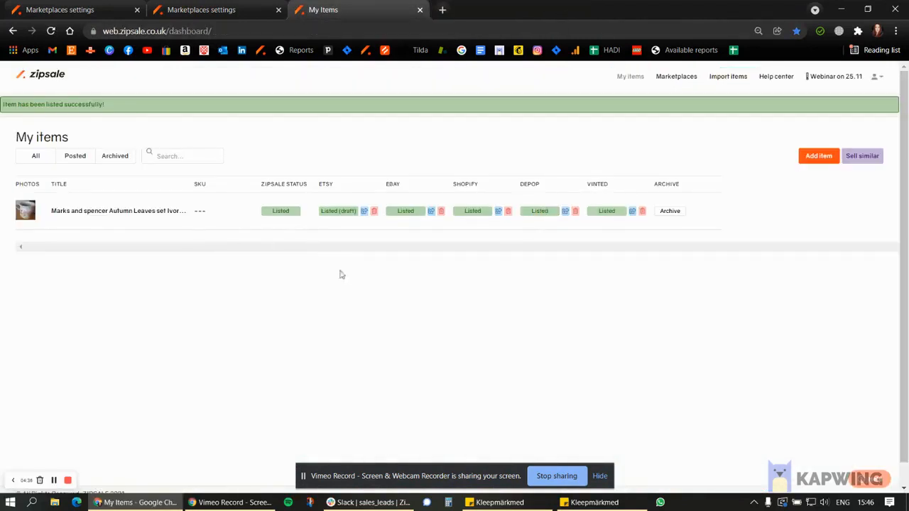